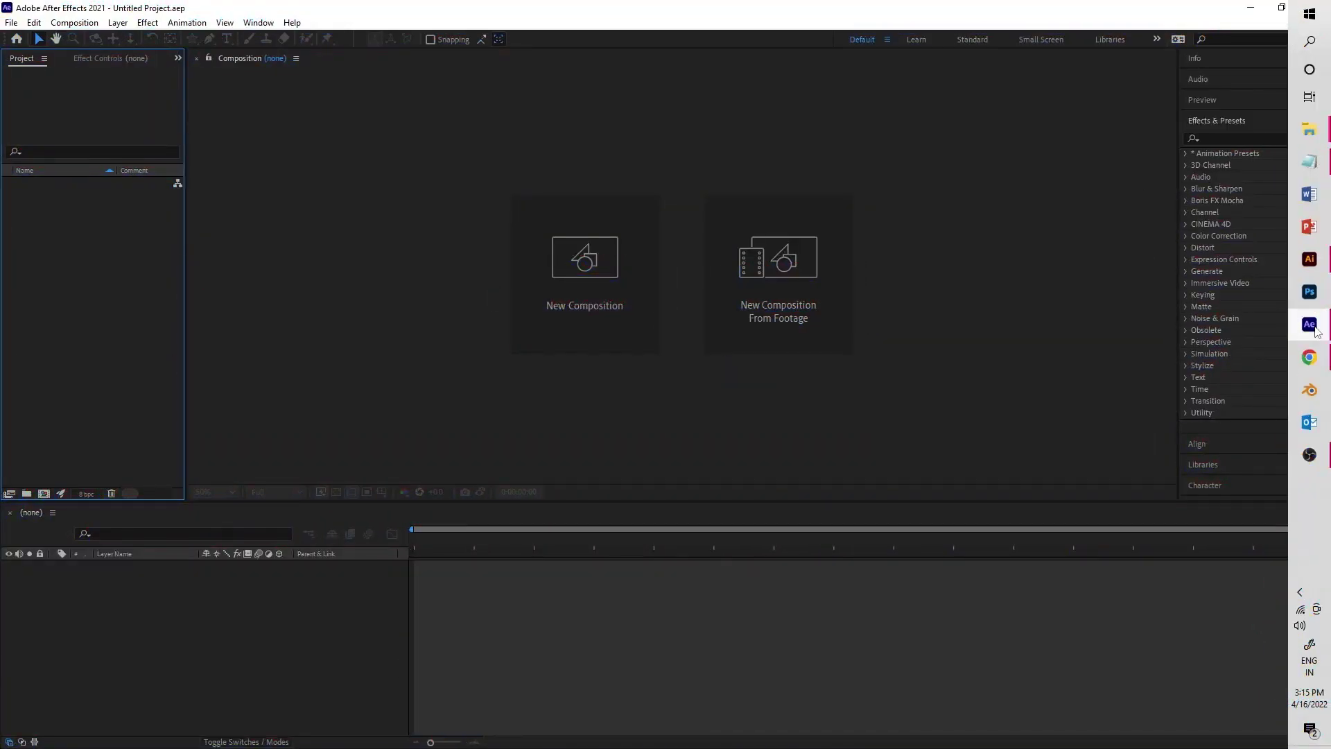
Create the 1920×1080, 29.97 fps, four-second '3d logo' composition and choose the logo file to import.
click(580, 276)
text(3d logo)
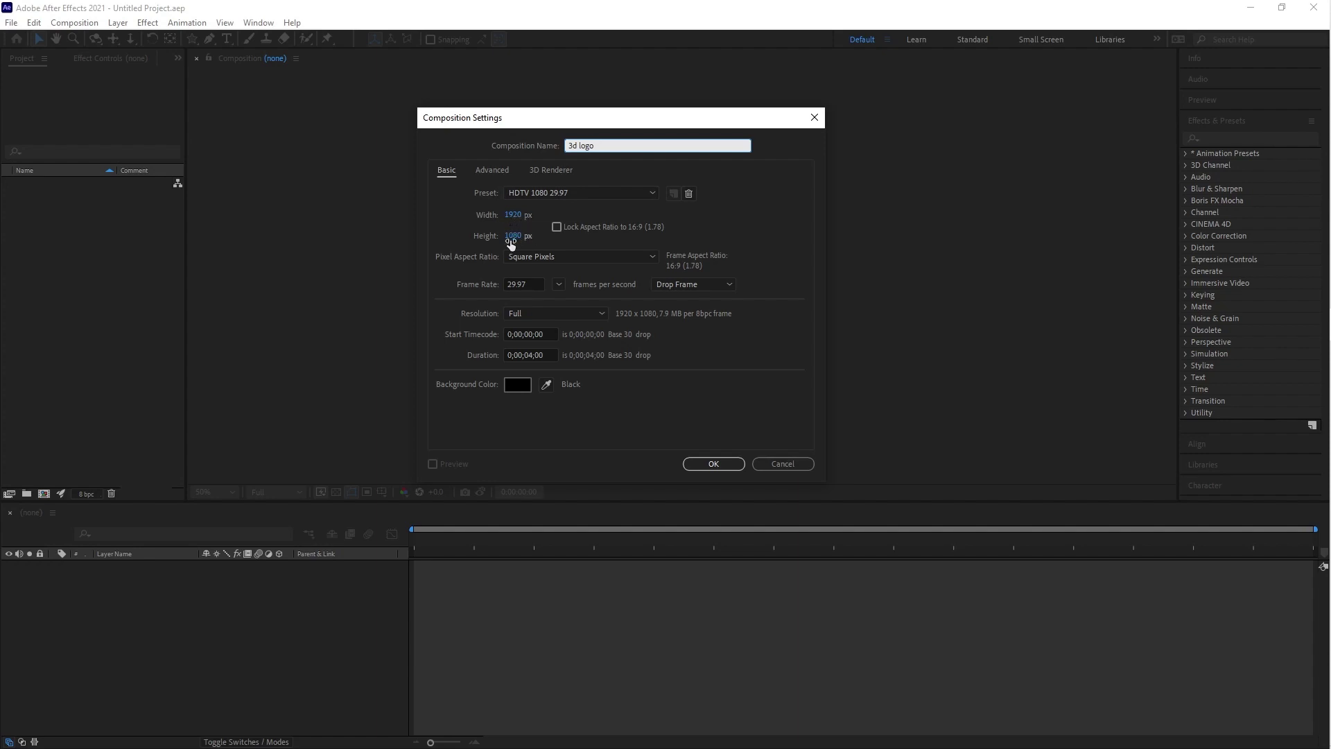
click(560, 286)
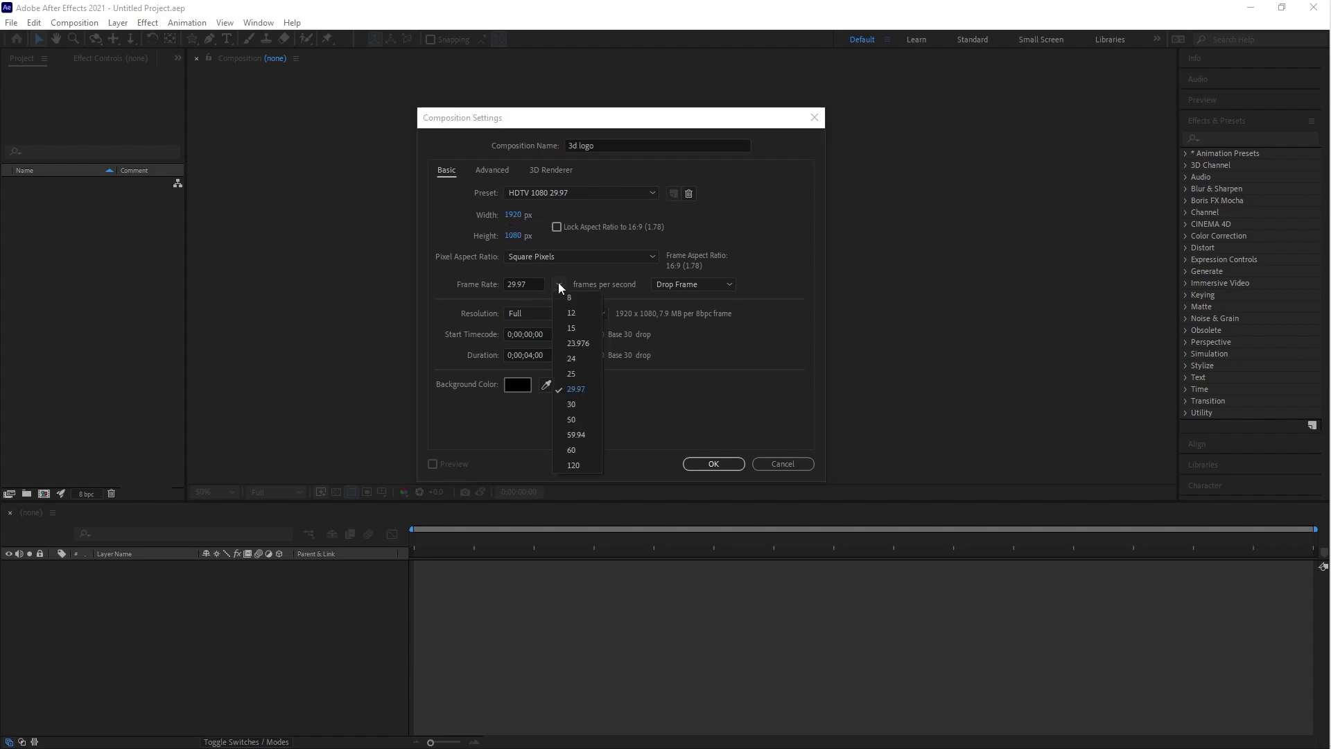
click(560, 285)
click(554, 355)
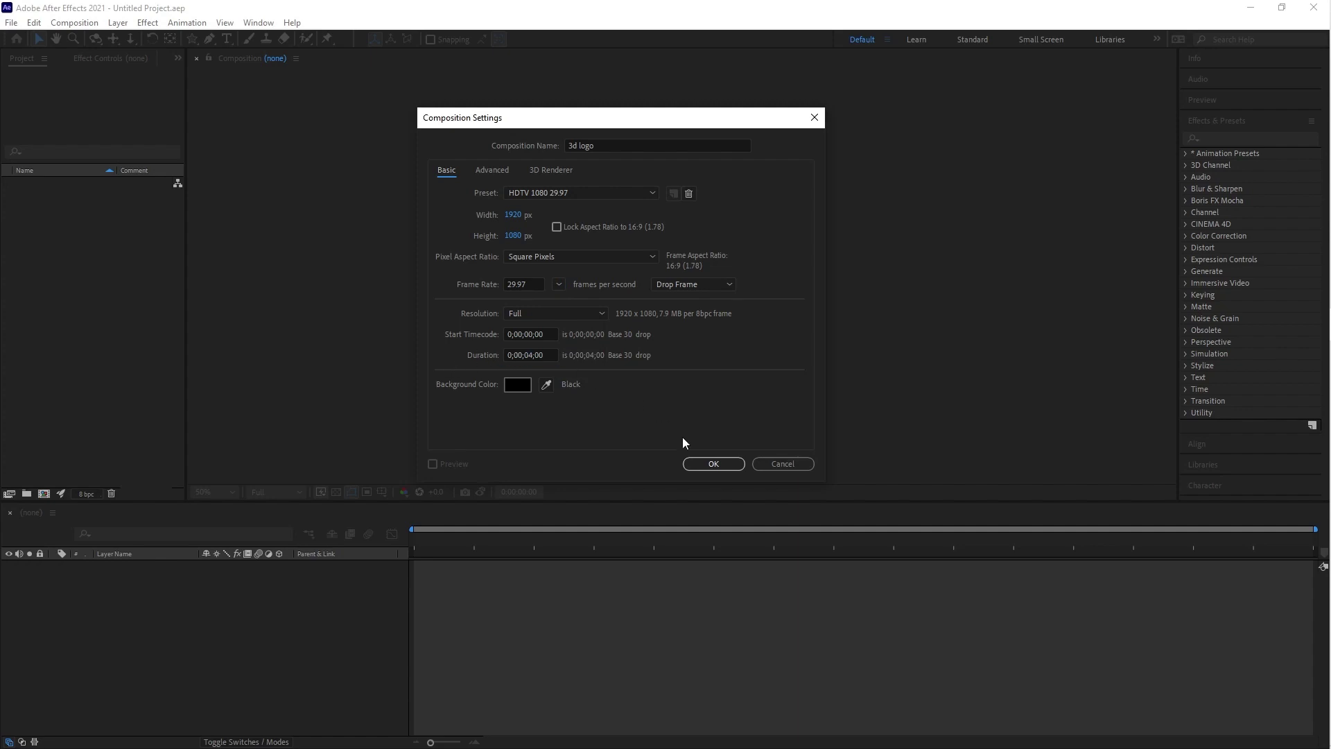
click(712, 463)
double_click(81, 283)
click(204, 213)
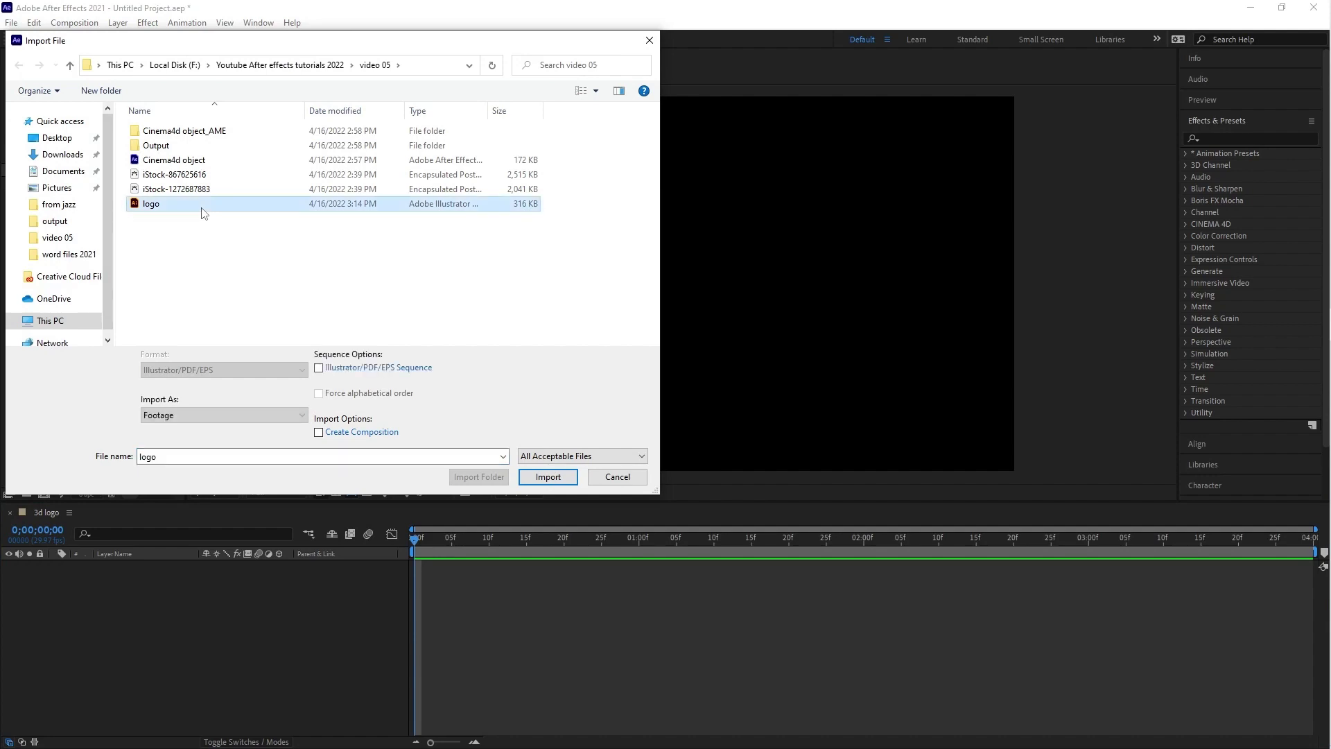
Import the logo as Composition - Retain Layer Sizes and drag it into the 3d logo timeline.
click(266, 415)
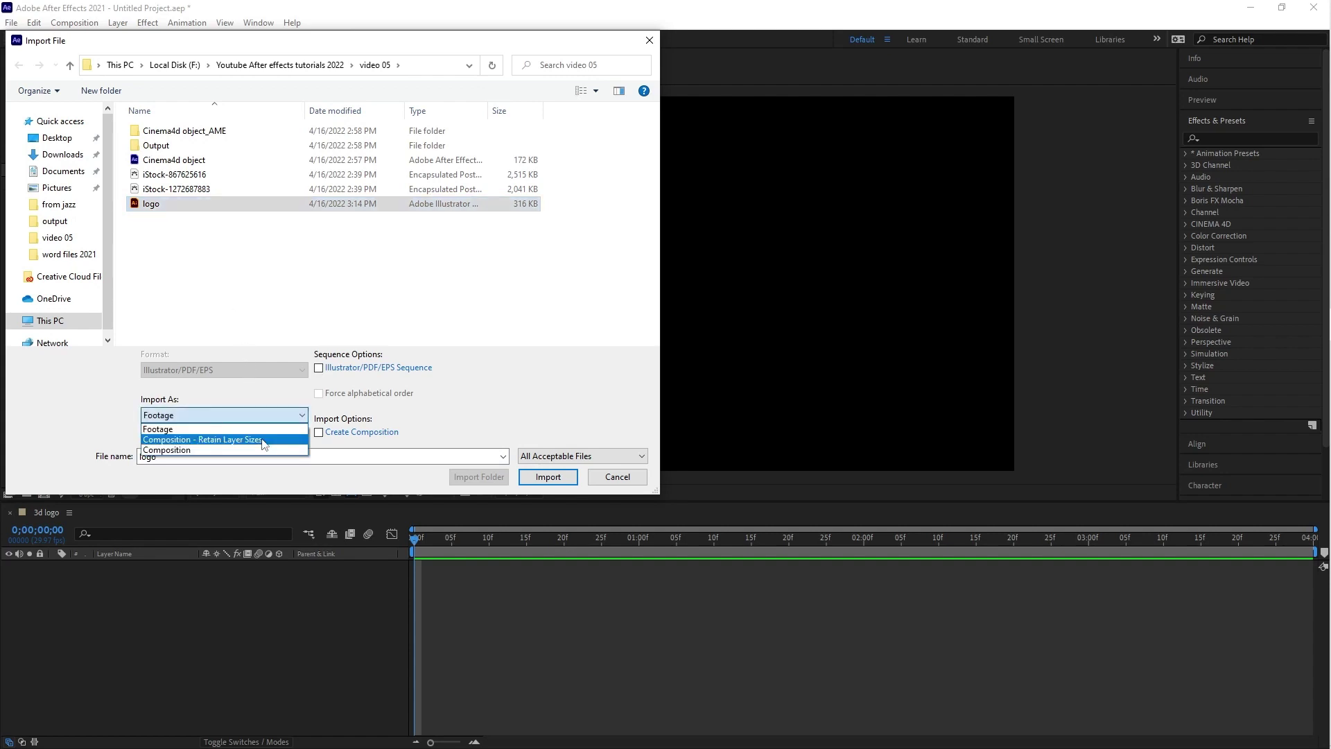
click(263, 440)
click(549, 478)
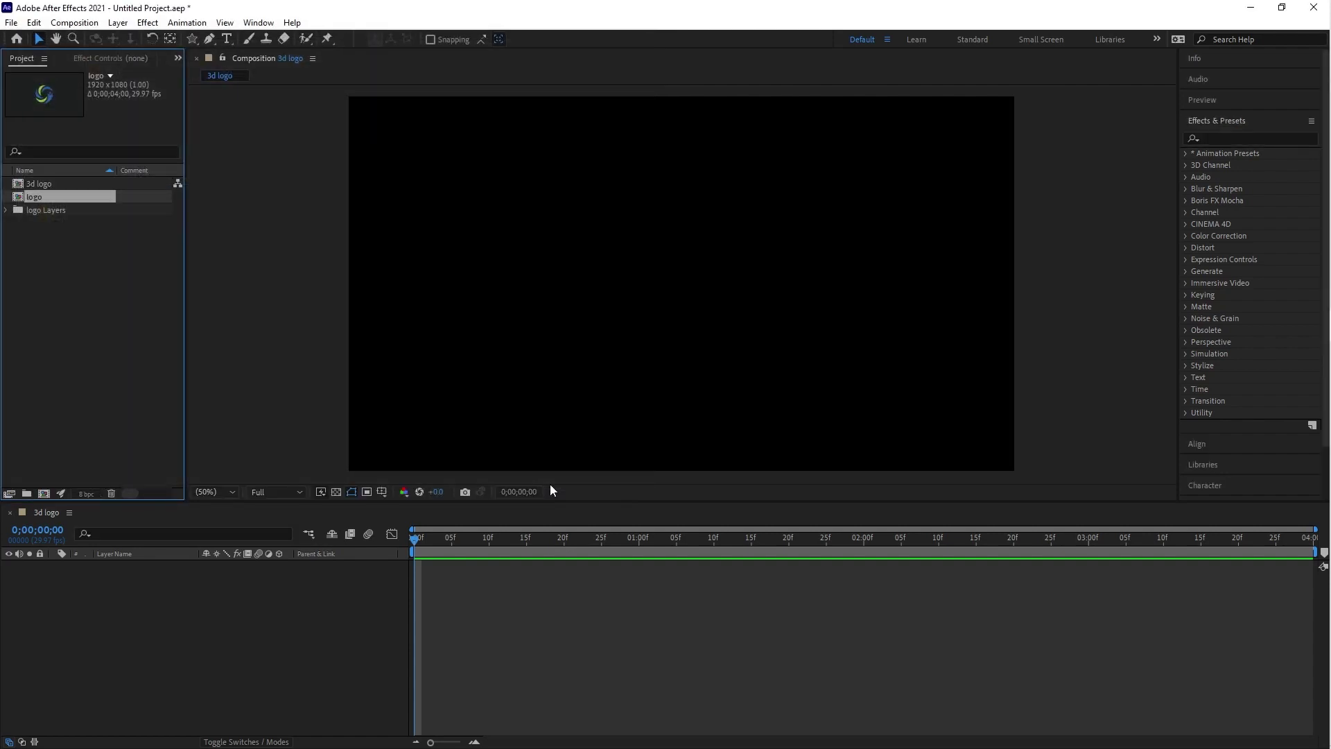
drag(40, 197, 116, 637)
Open the logo composition and toggle Layer 2's visibility to identify it.
double_click(433, 567)
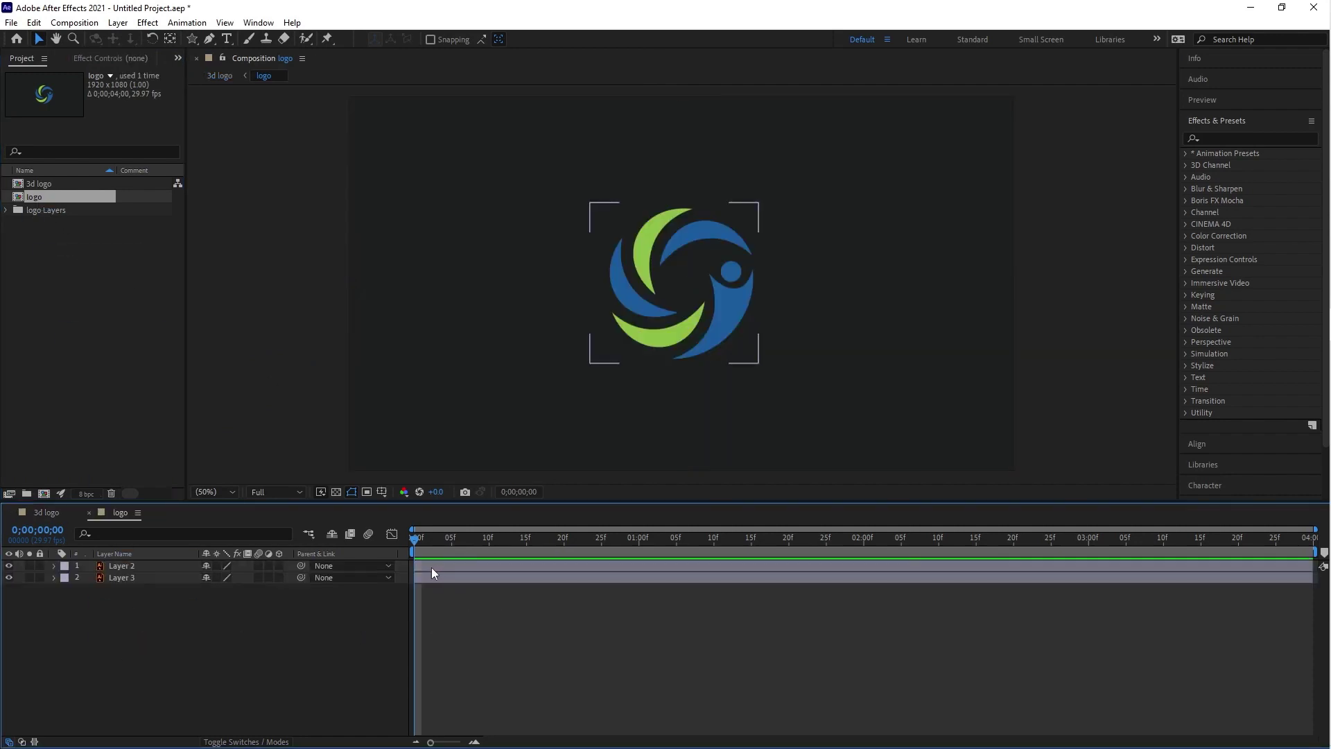
click(137, 566)
click(9, 566)
click(9, 566)
Rename Layer 3 to BG and the top layer to LOGO, then select BG.
click(113, 577)
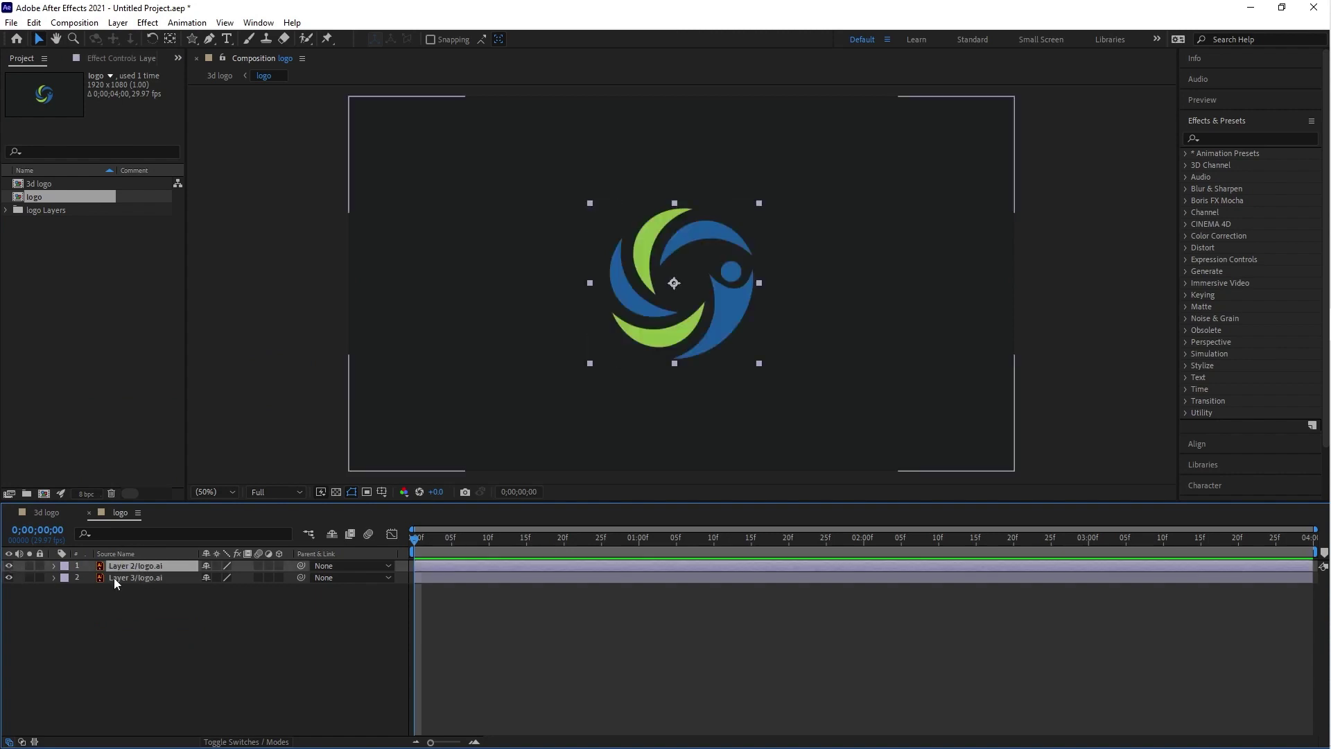
key(Return)
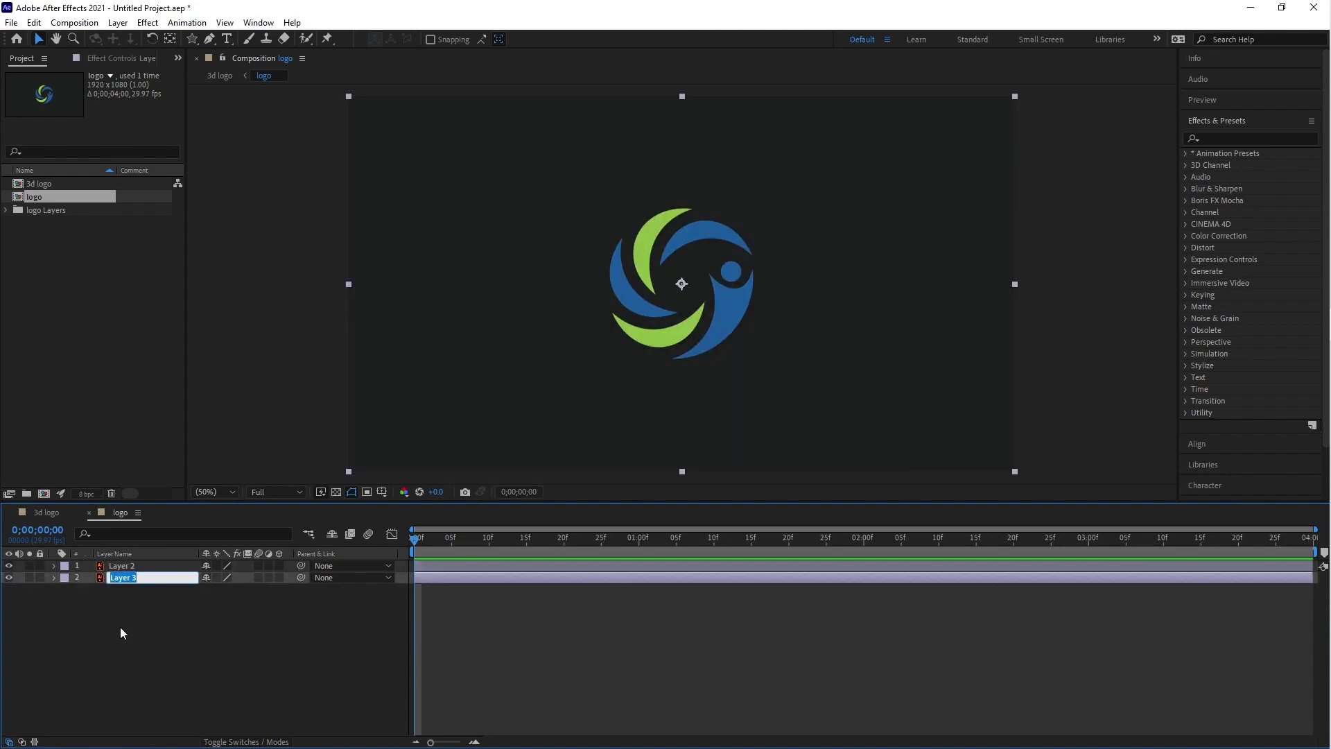
text(BG)
key(Return)
click(150, 566)
key(Return)
text(LO)
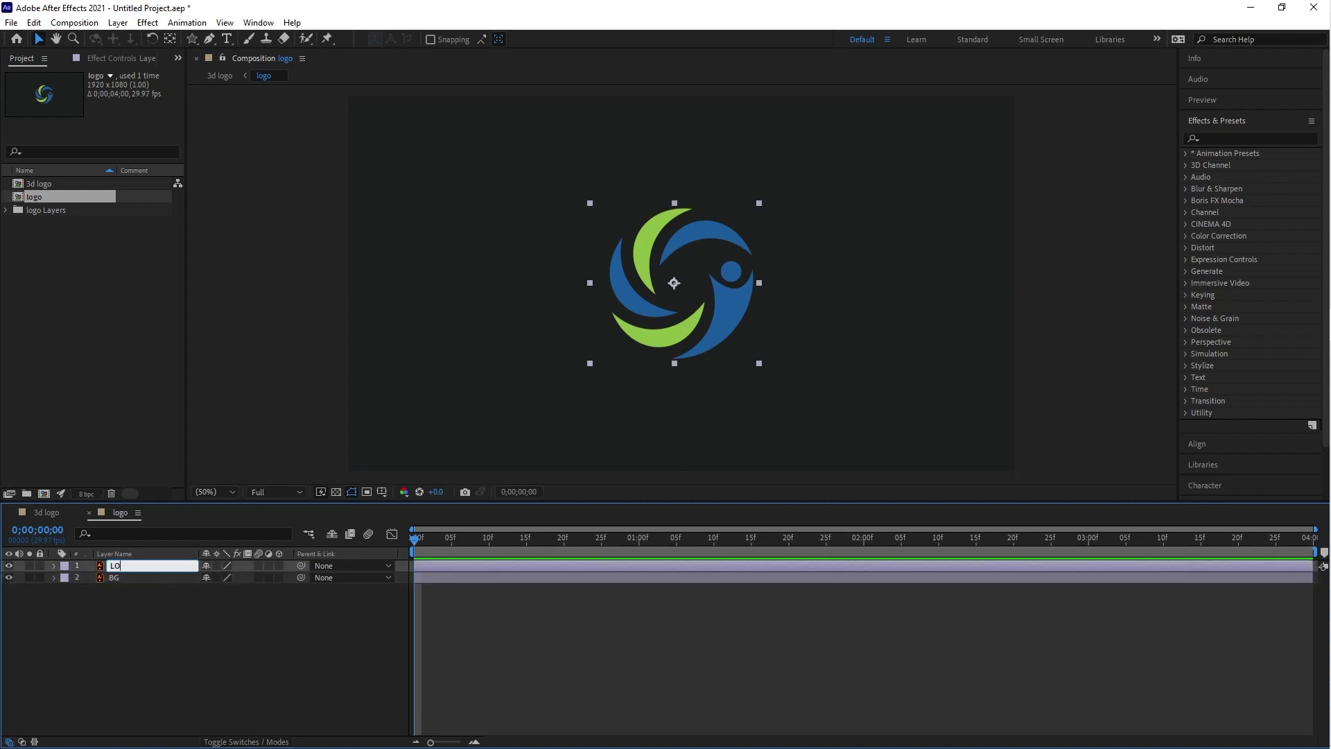
text(GO)
key(Return)
click(158, 580)
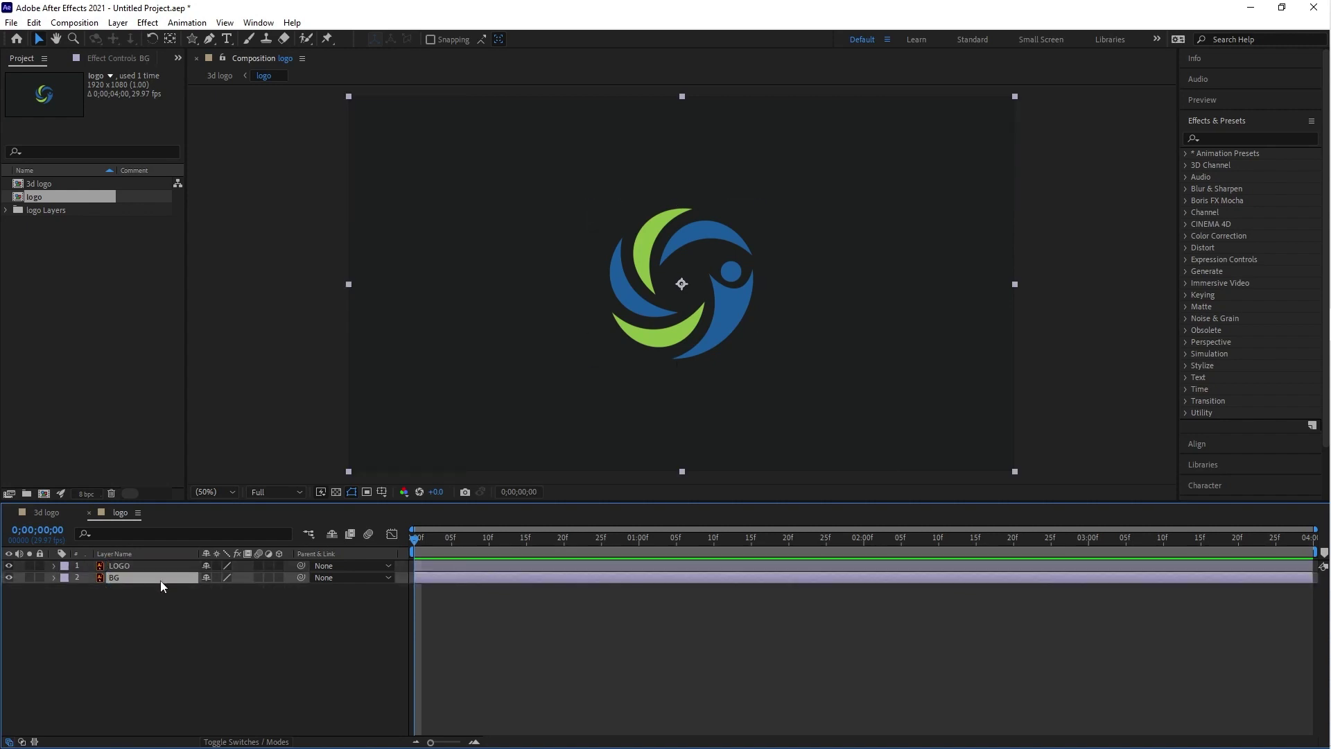
click(1212, 138)
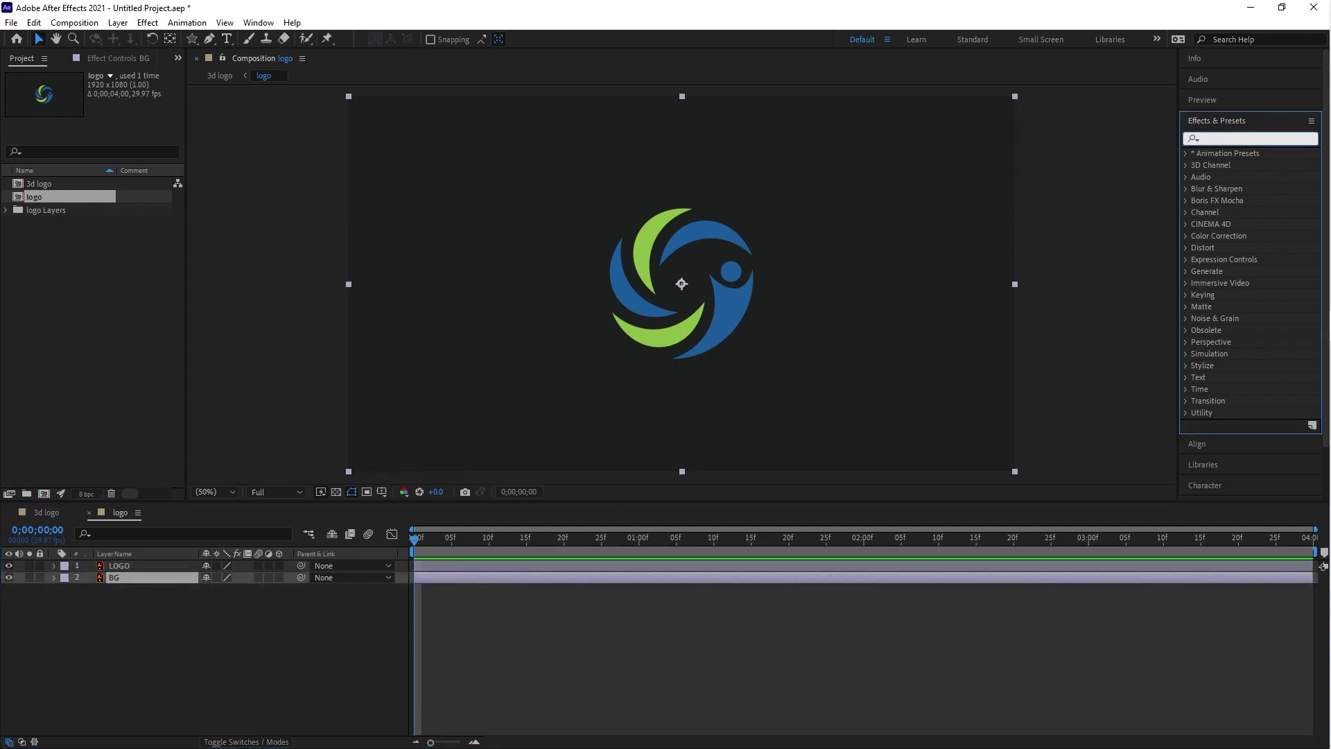
Apply a radial Gradient Ramp to BG with its start point at the frame centre.
text(RAMP)
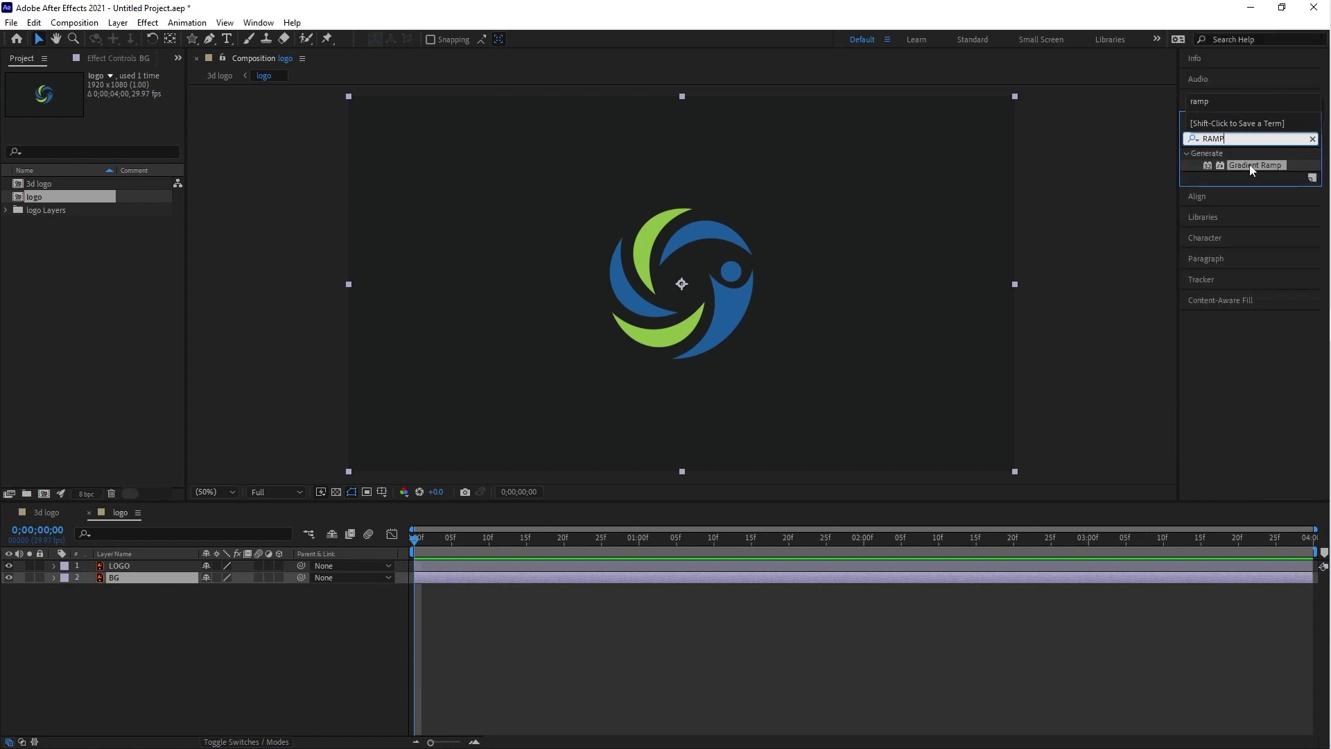
drag(1251, 167, 512, 577)
drag(686, 99, 683, 286)
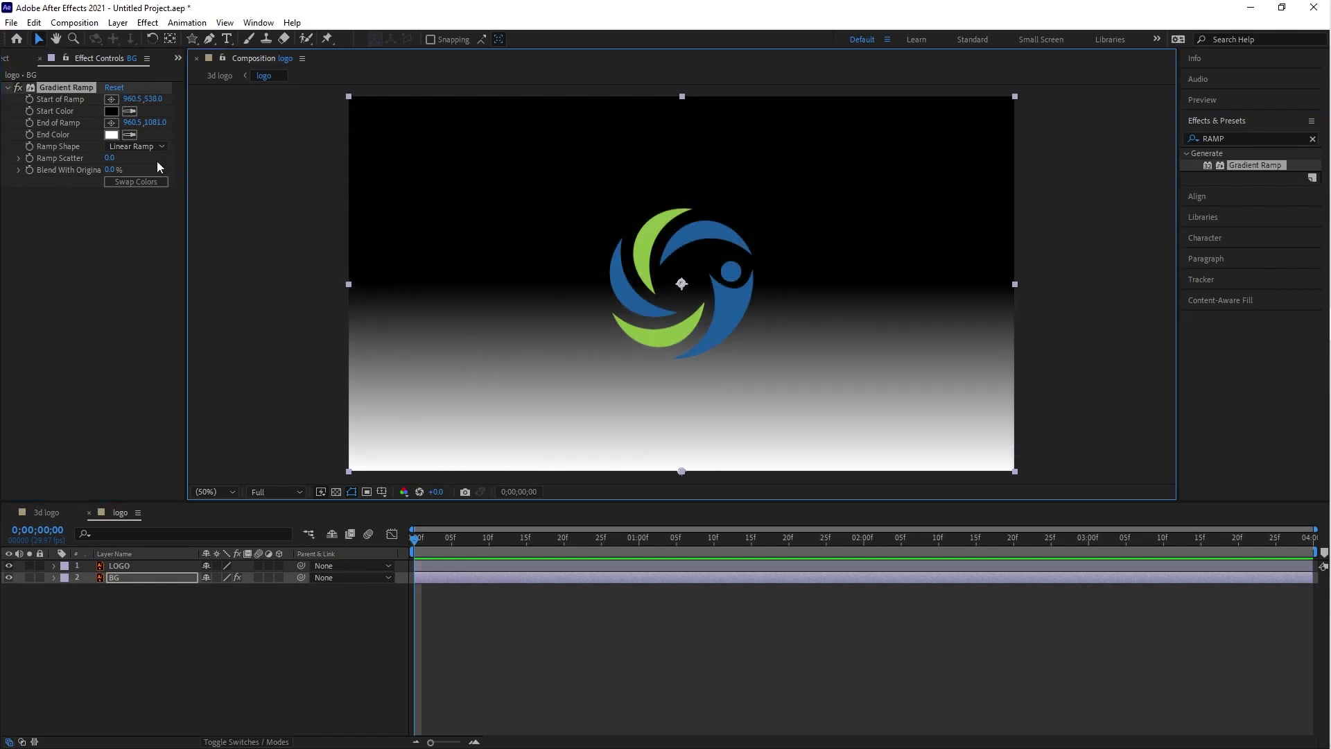
click(139, 147)
click(140, 178)
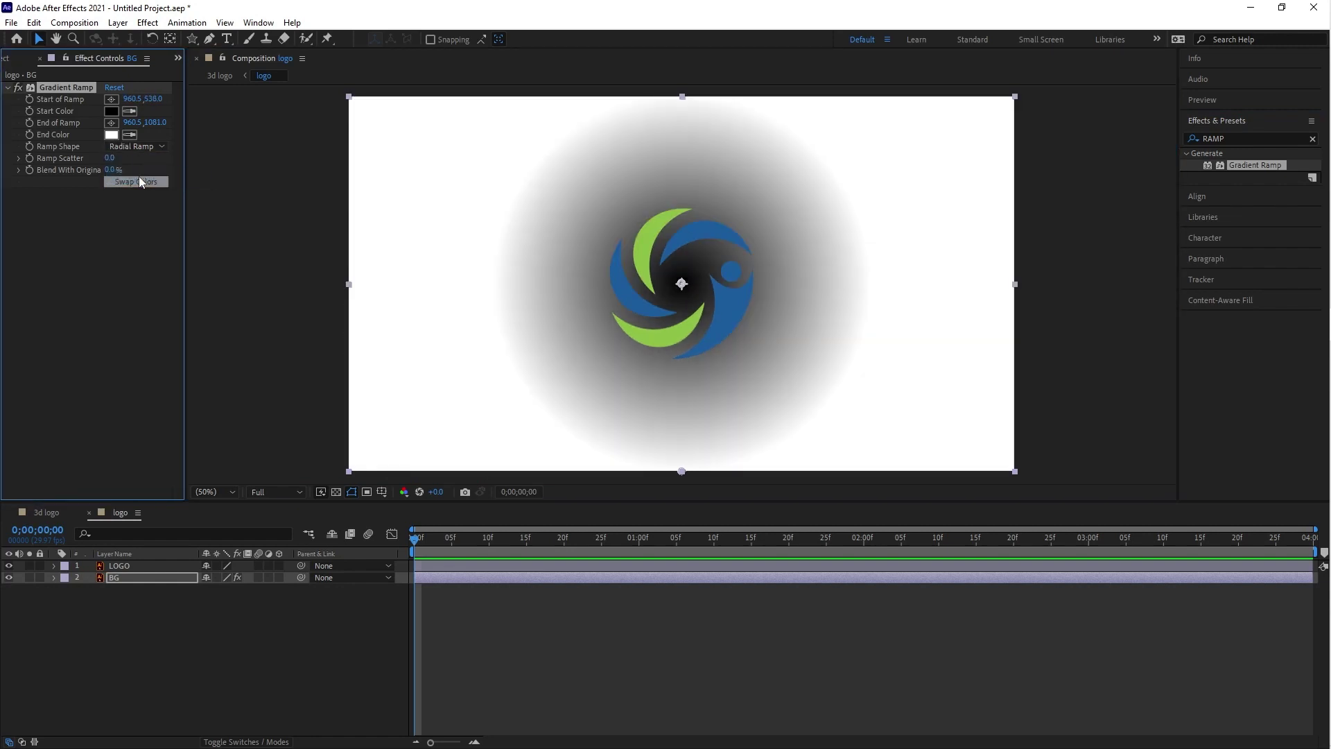
Set the ramp colours to grey 565656 fading to 121212 and widen the gradient.
click(111, 112)
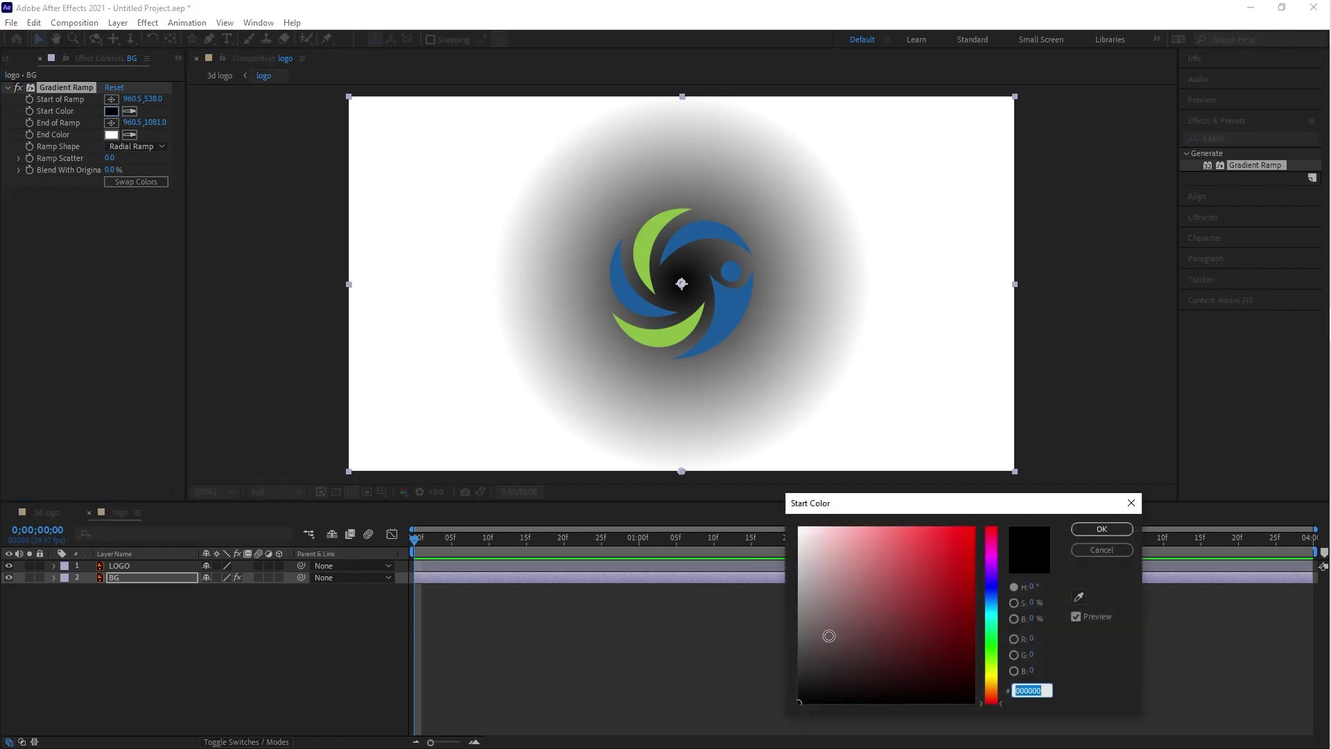
click(801, 651)
mouse_move(801, 651)
mouse_down()
mouse_move(804, 633)
mouse_move(794, 690)
mouse_up()
click(1101, 529)
click(112, 134)
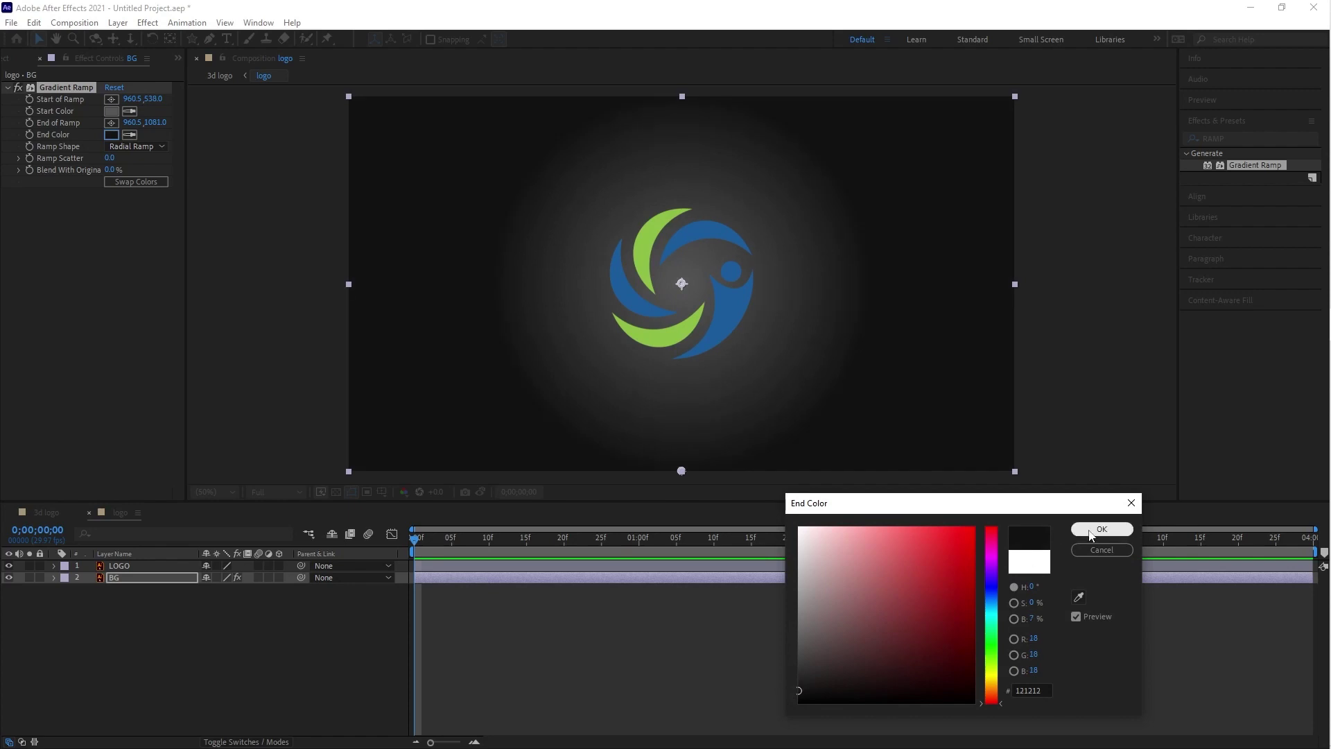
click(1101, 529)
drag(132, 122, 326, 126)
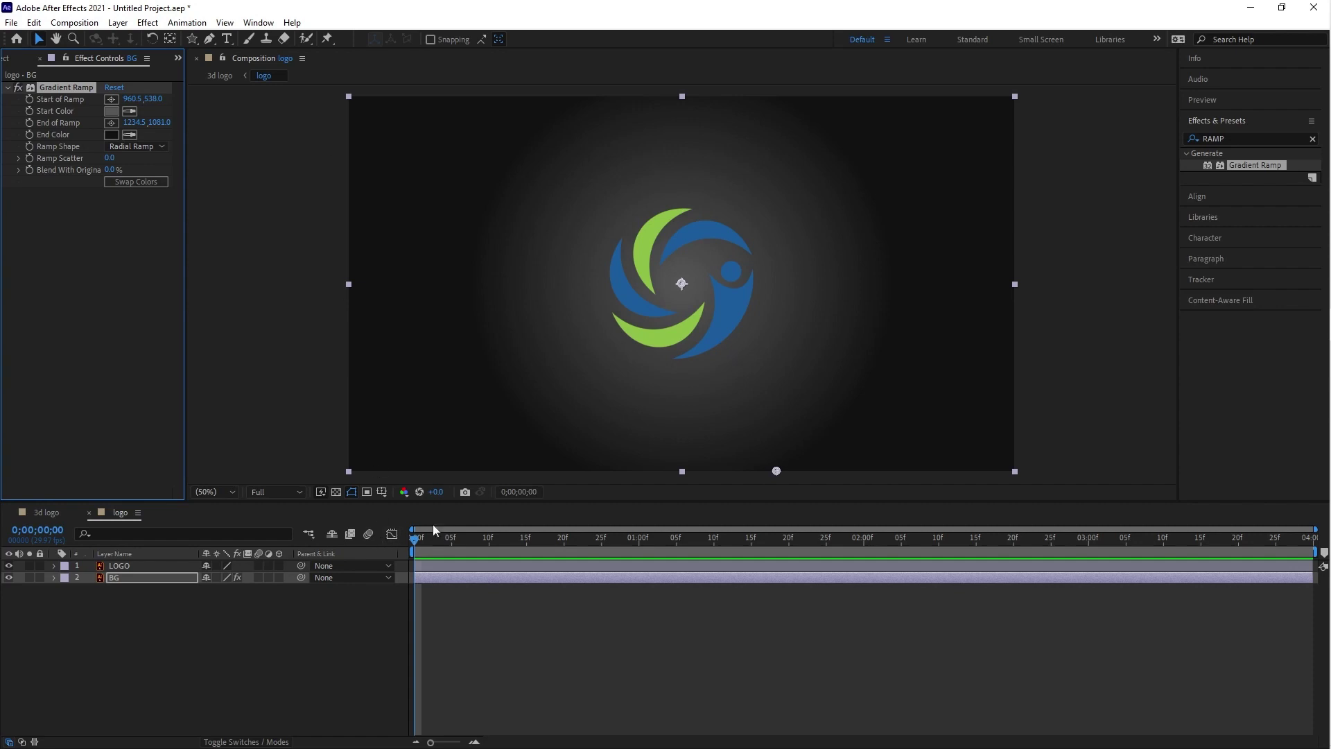
drag(433, 502, 431, 541)
Create shapes from the LOGO vector layer, delete the original LOGO layer, and select LOGO Outlines.
click(133, 606)
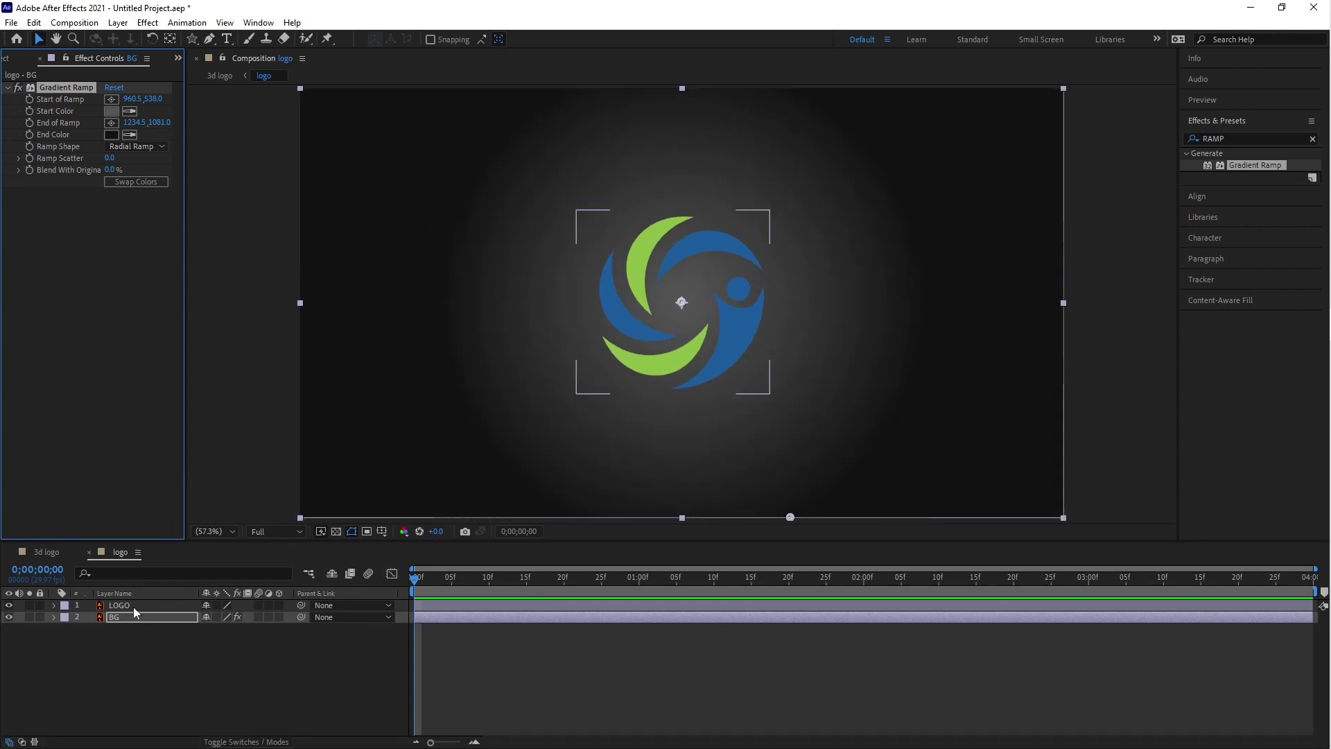
right_click(151, 604)
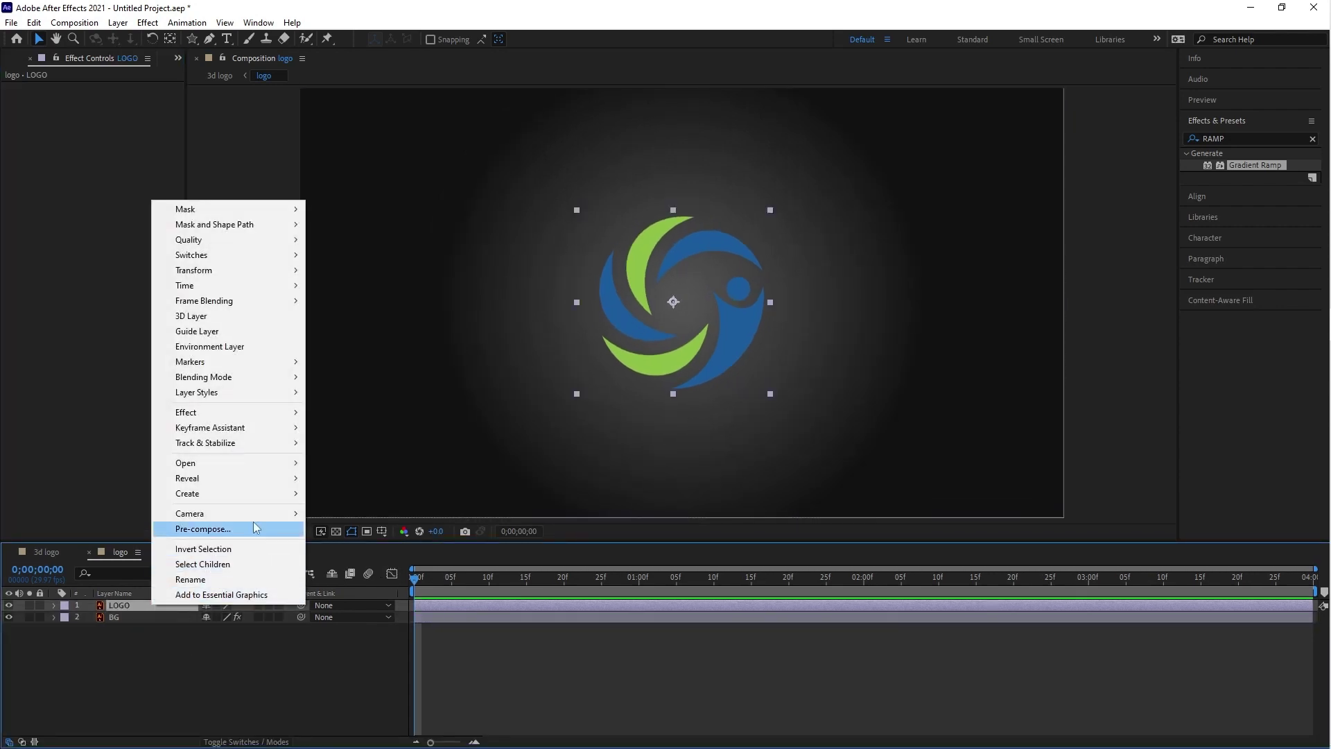
mouse_move(260, 492)
click(385, 539)
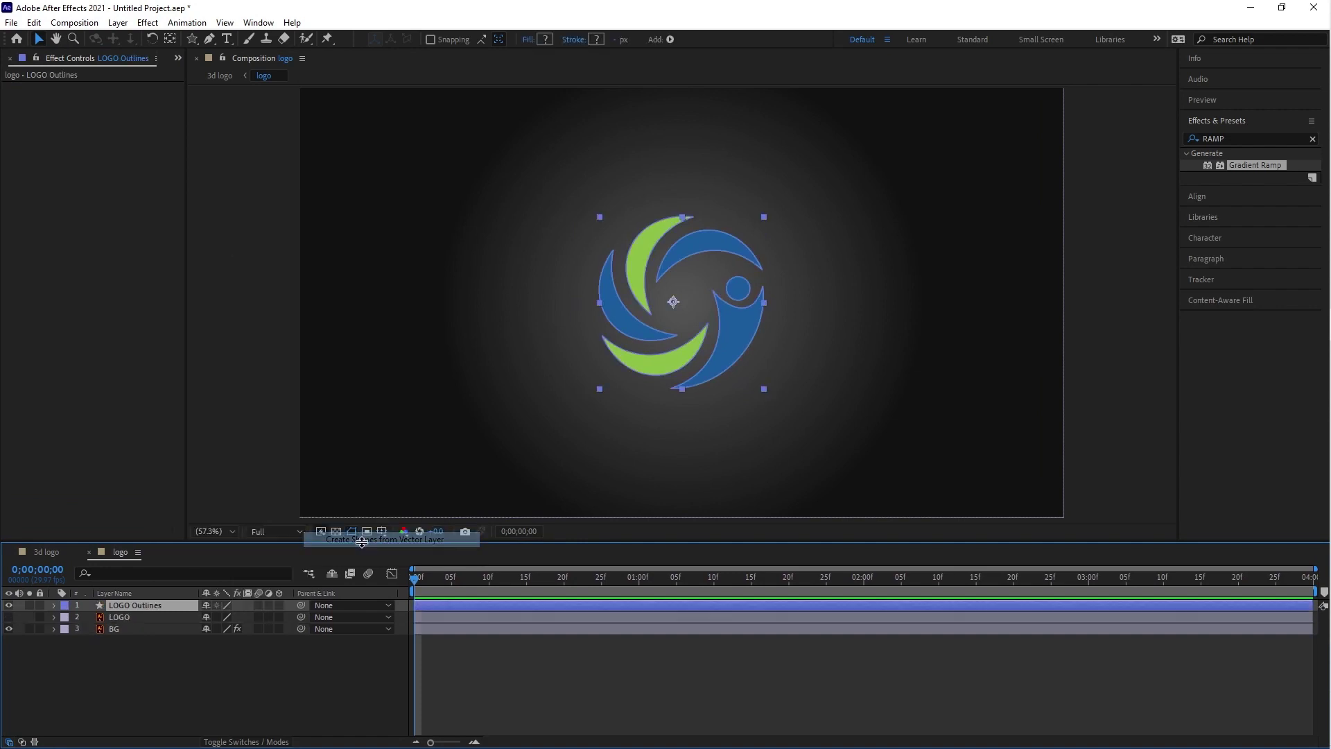
click(130, 617)
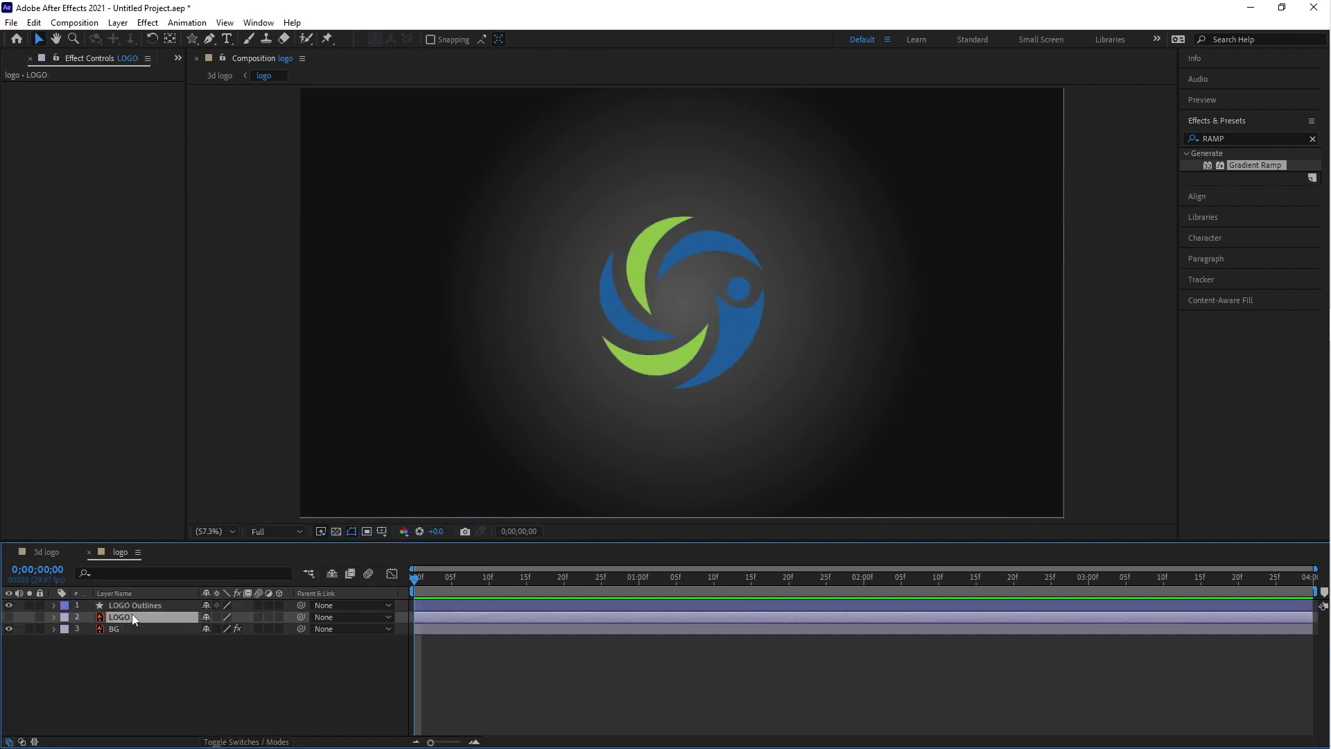
key(Delete)
click(139, 606)
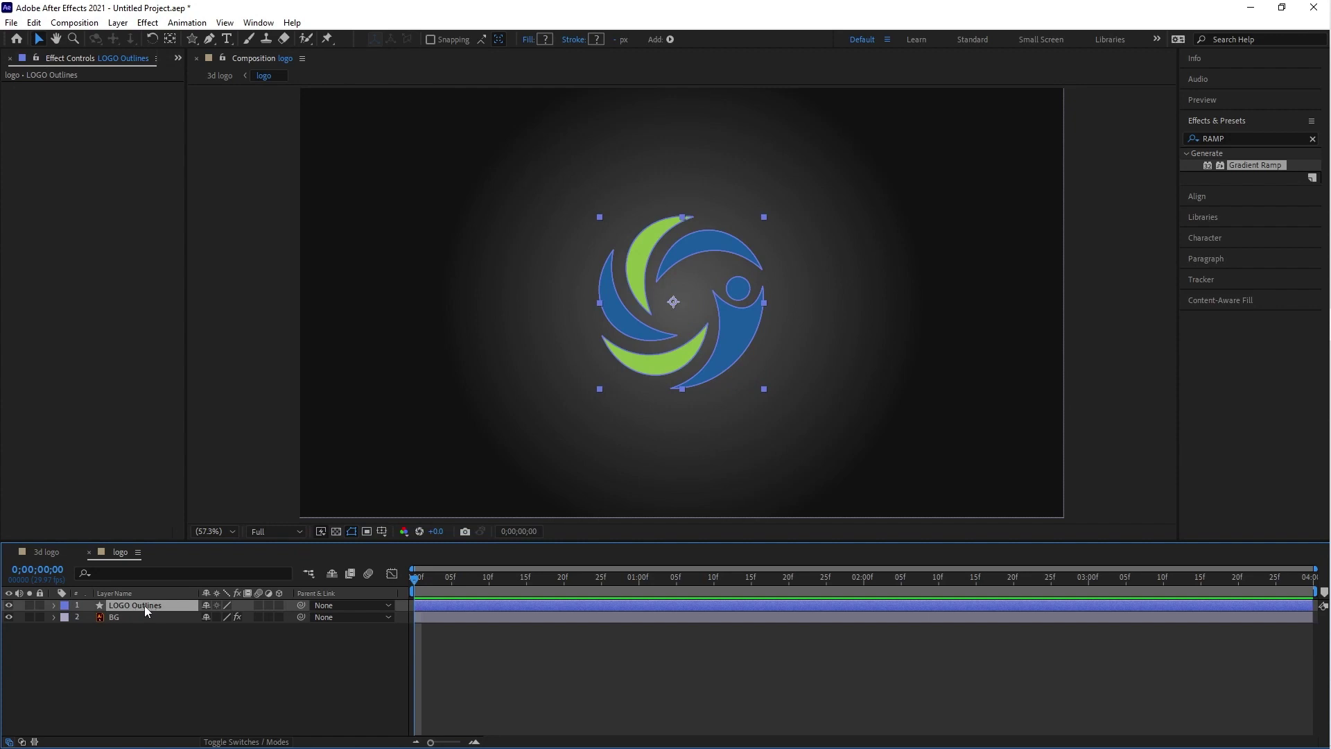
Keep the logo composition's 3D renderer as CINEMA 4D and make LOGO Outlines a 3D layer.
click(74, 22)
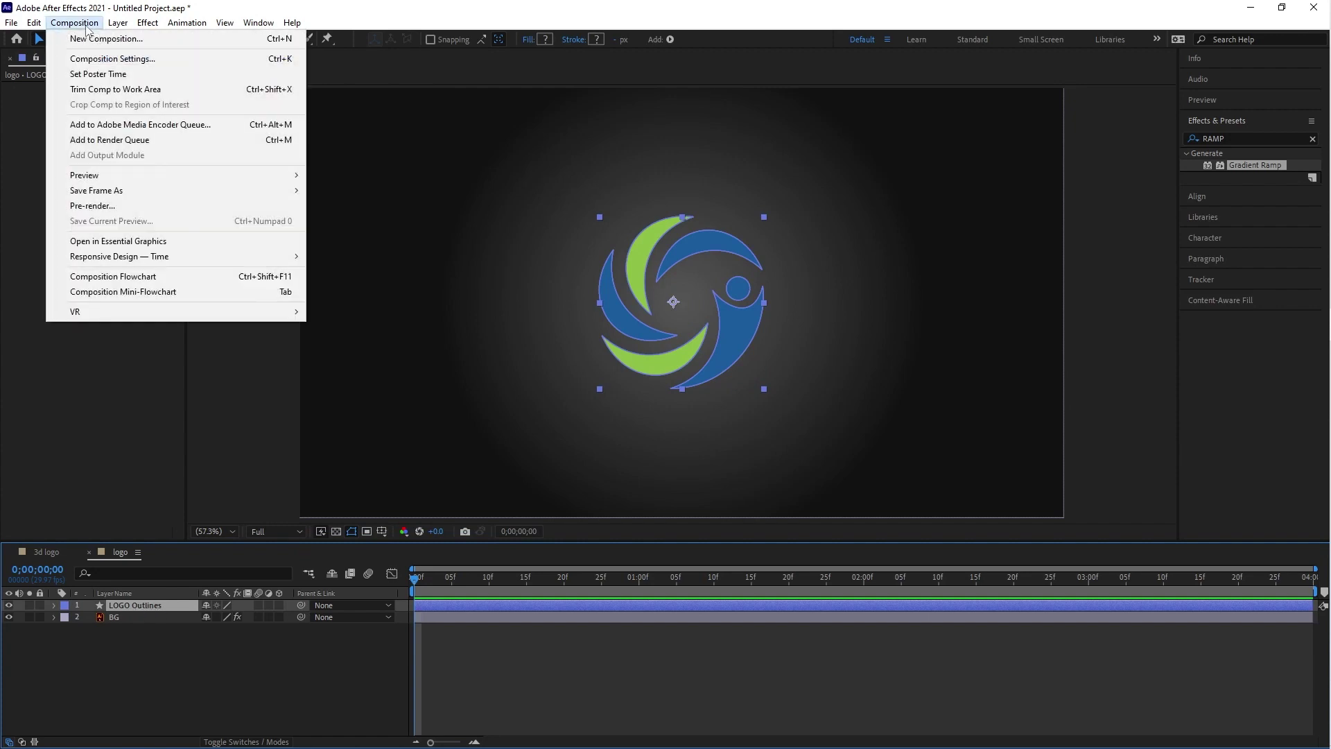
click(105, 60)
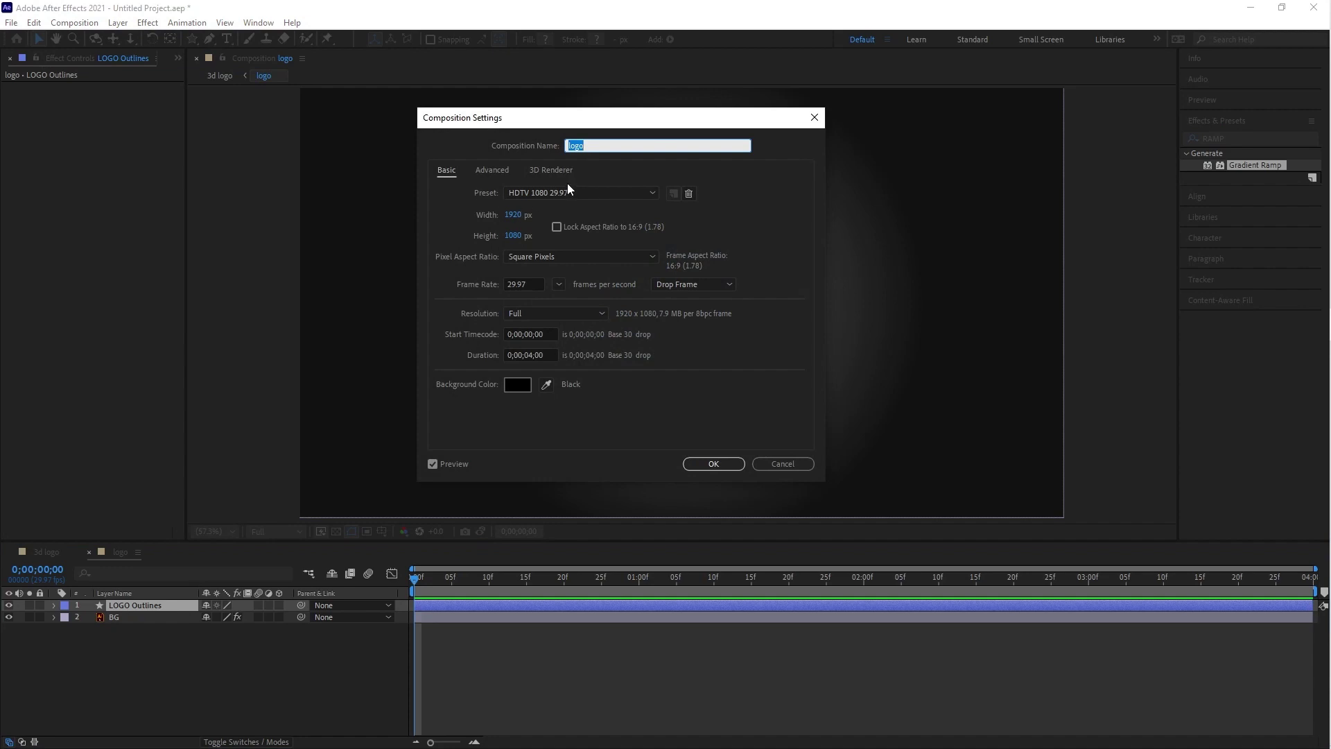
click(551, 170)
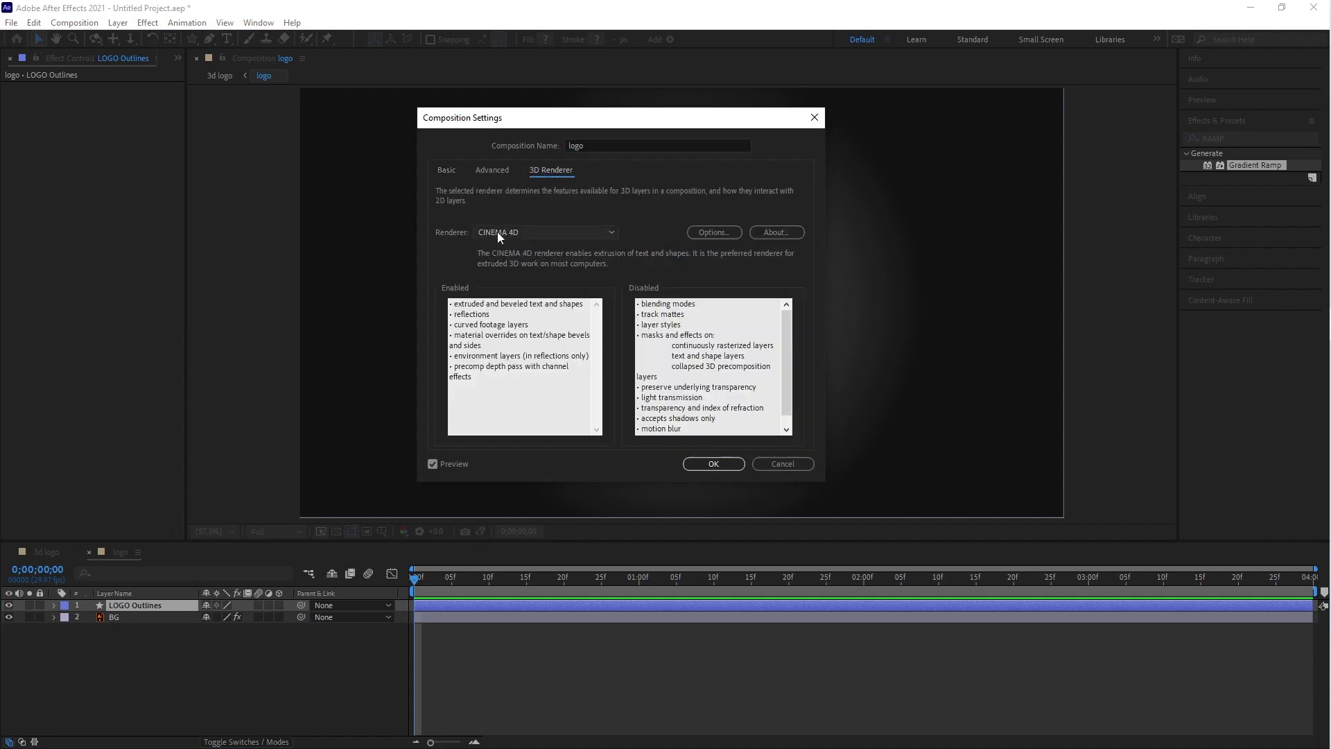
click(596, 232)
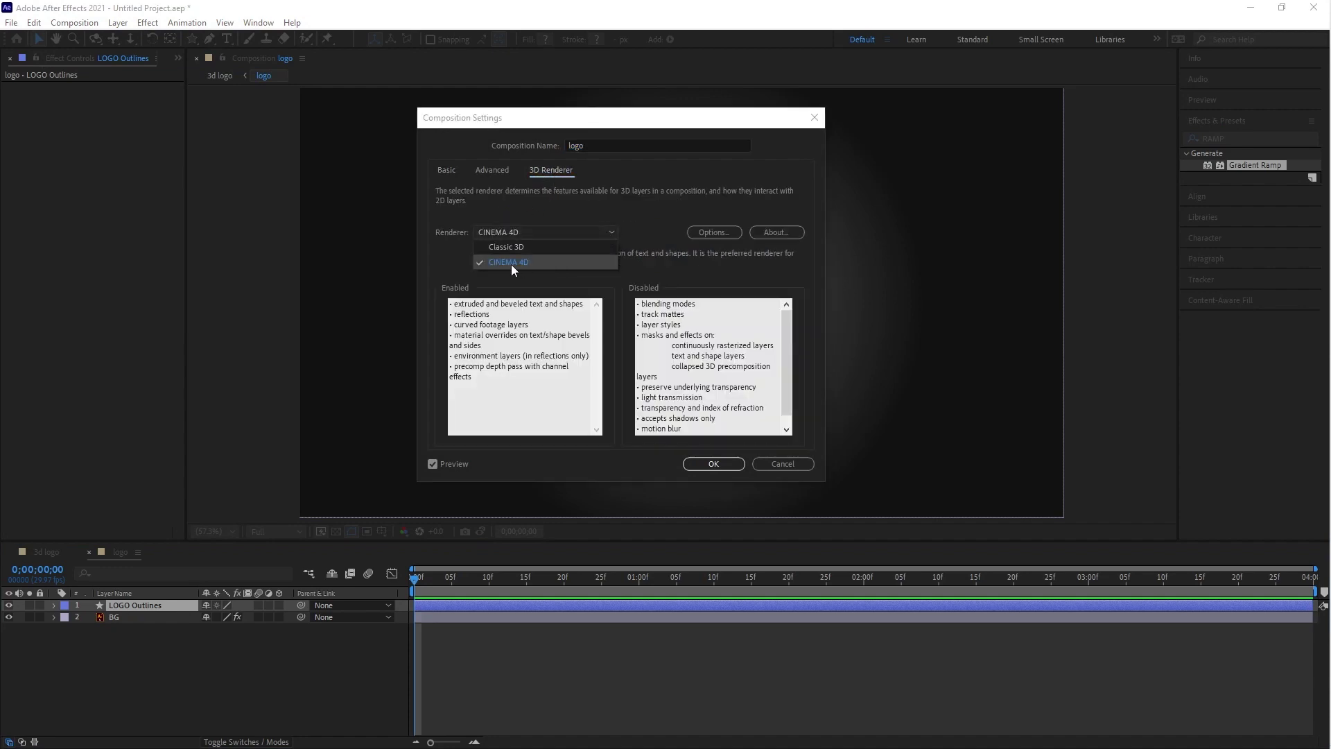
click(541, 261)
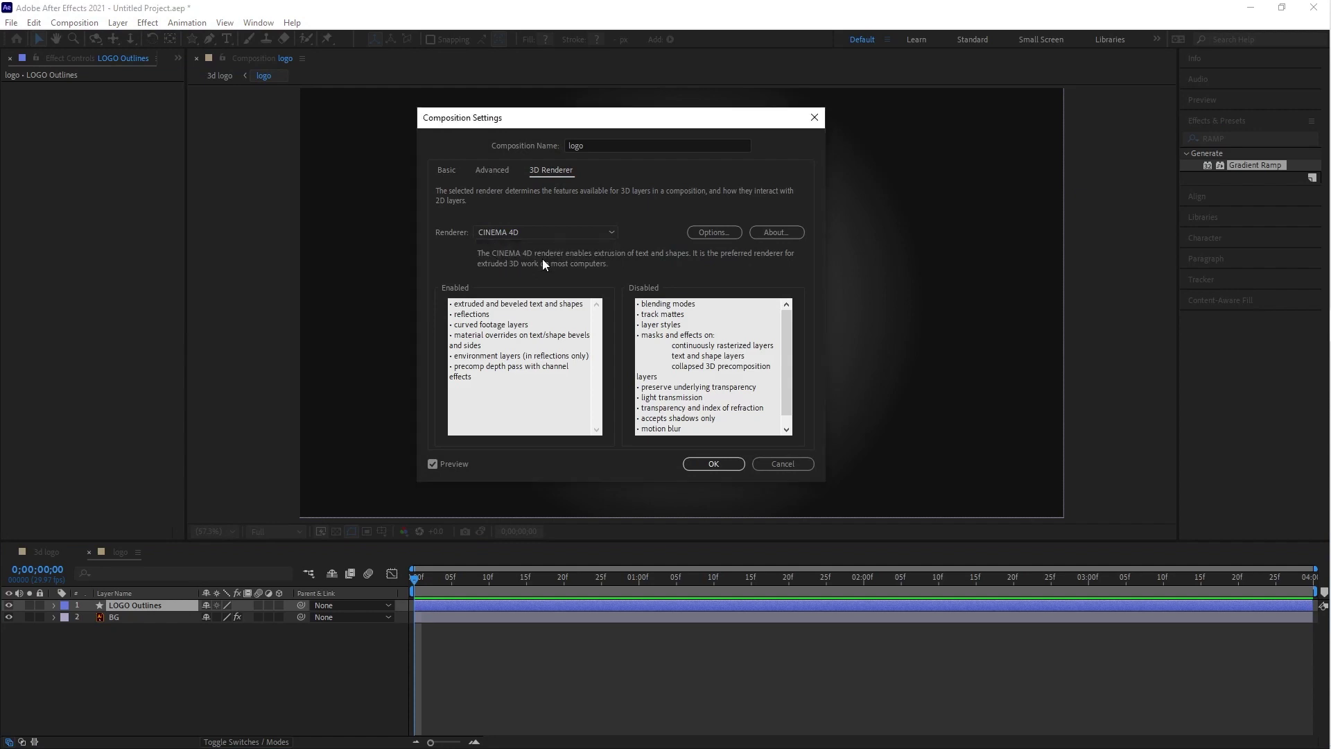
click(718, 464)
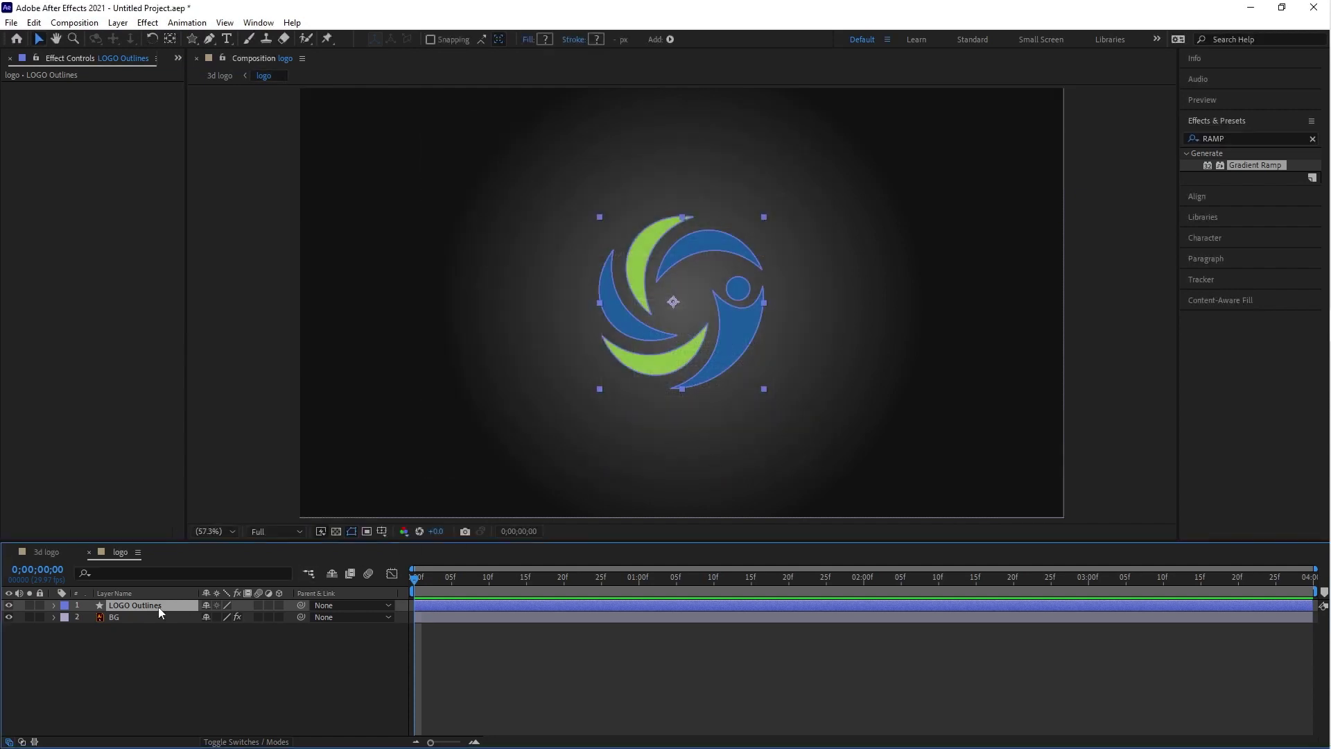
click(279, 605)
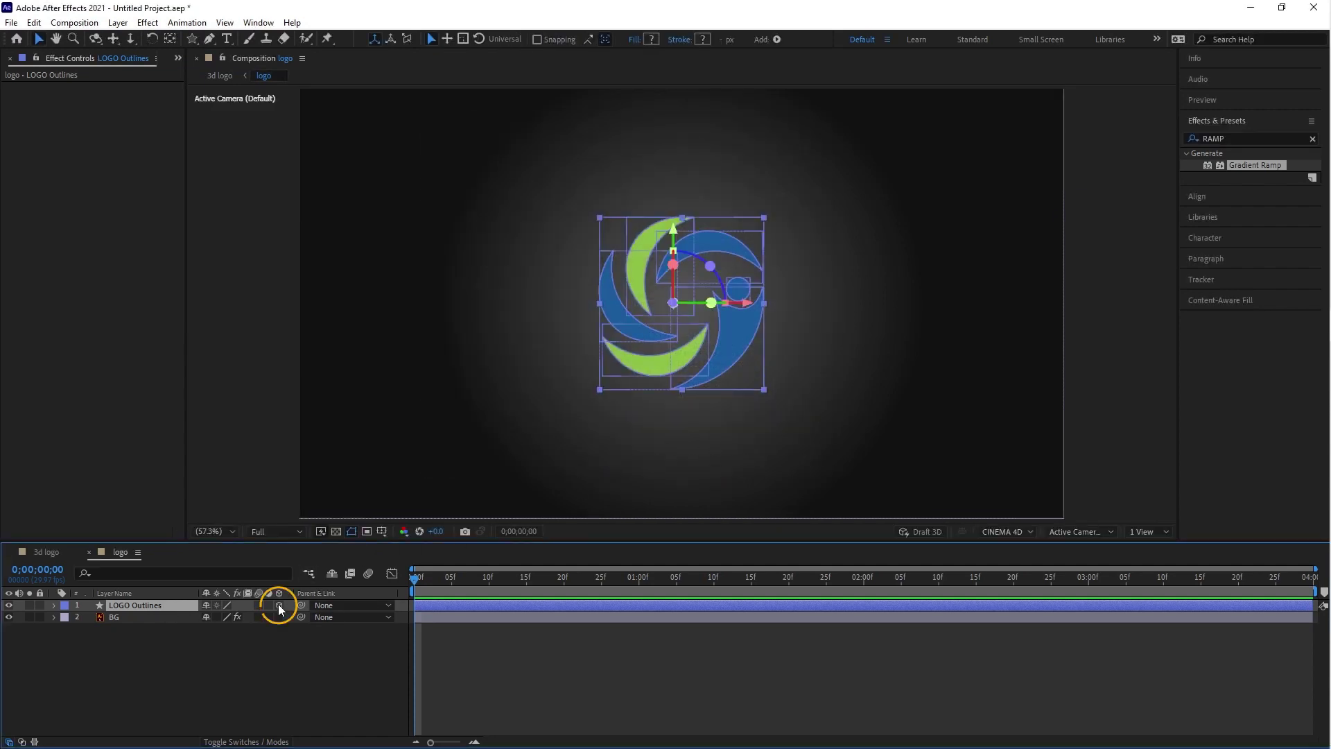
Set the Geometry Options Extrusion Depth of LOGO Outlines to 80.
click(54, 605)
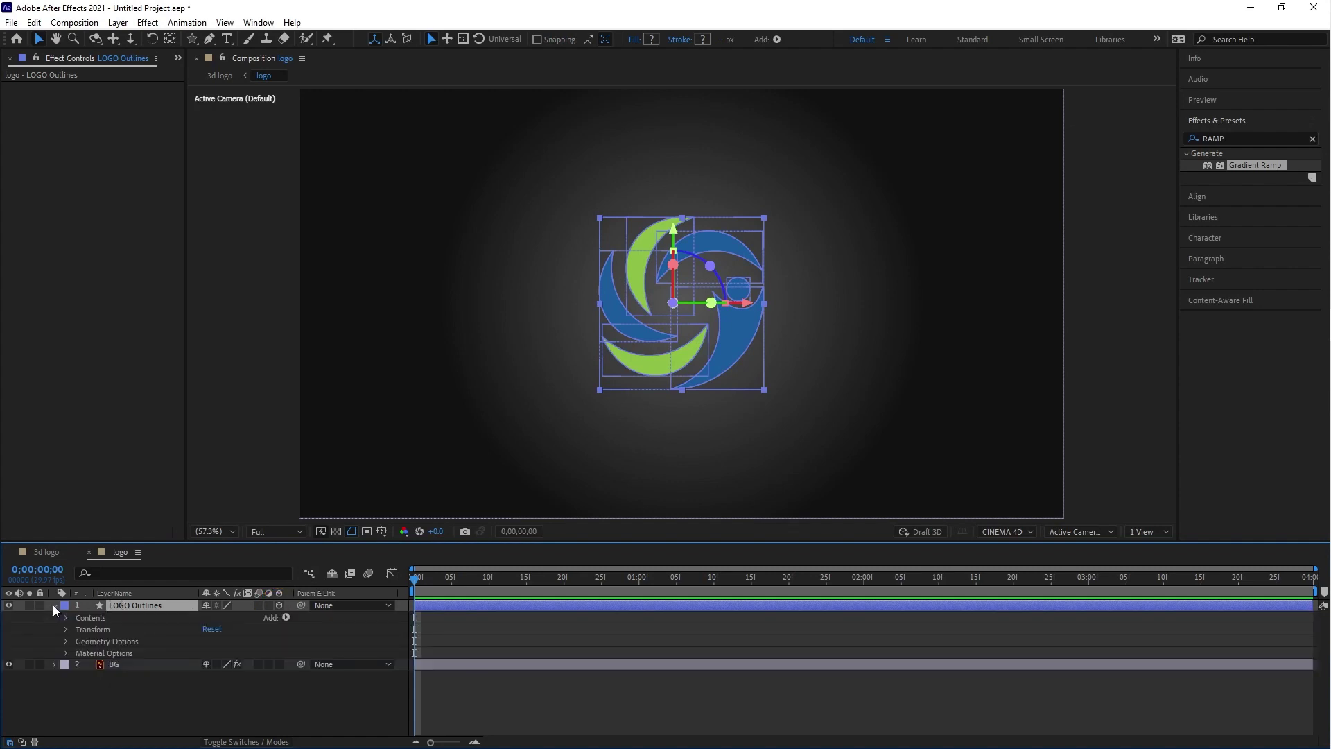
click(65, 641)
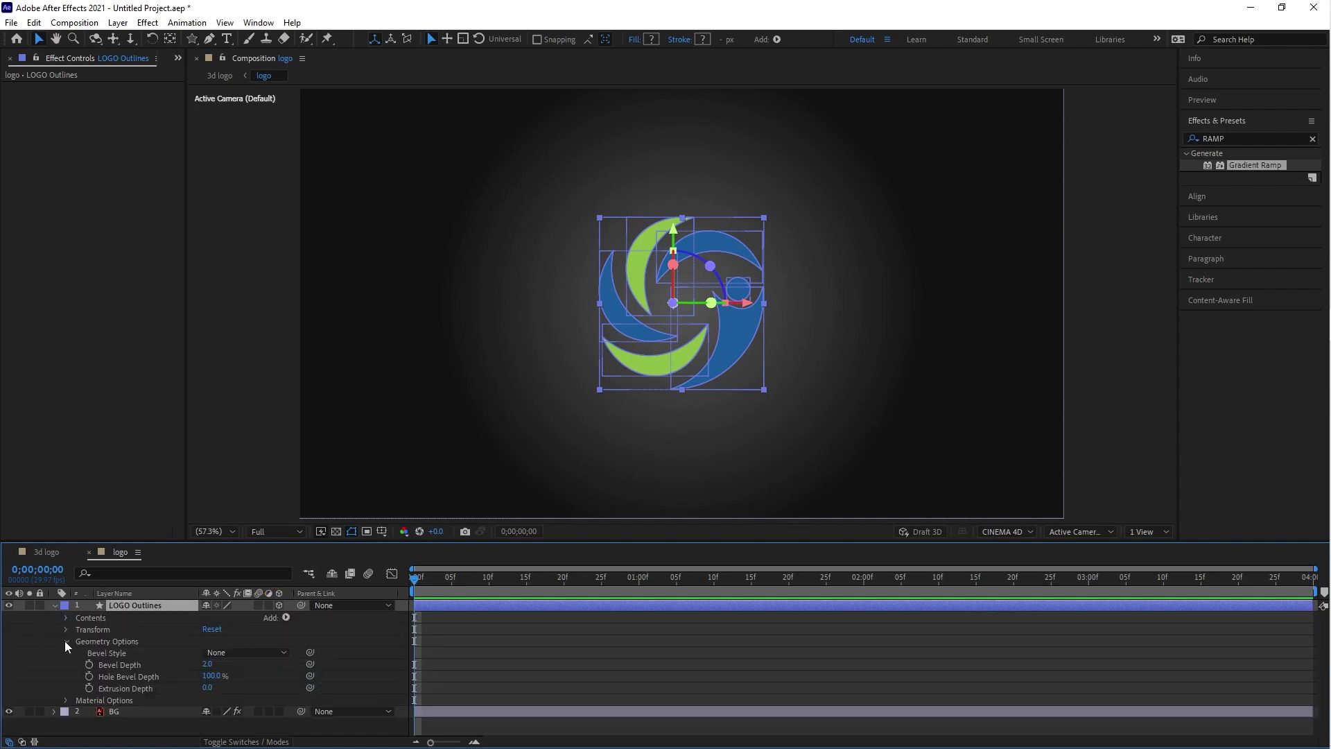
click(206, 686)
text(80)
key(Return)
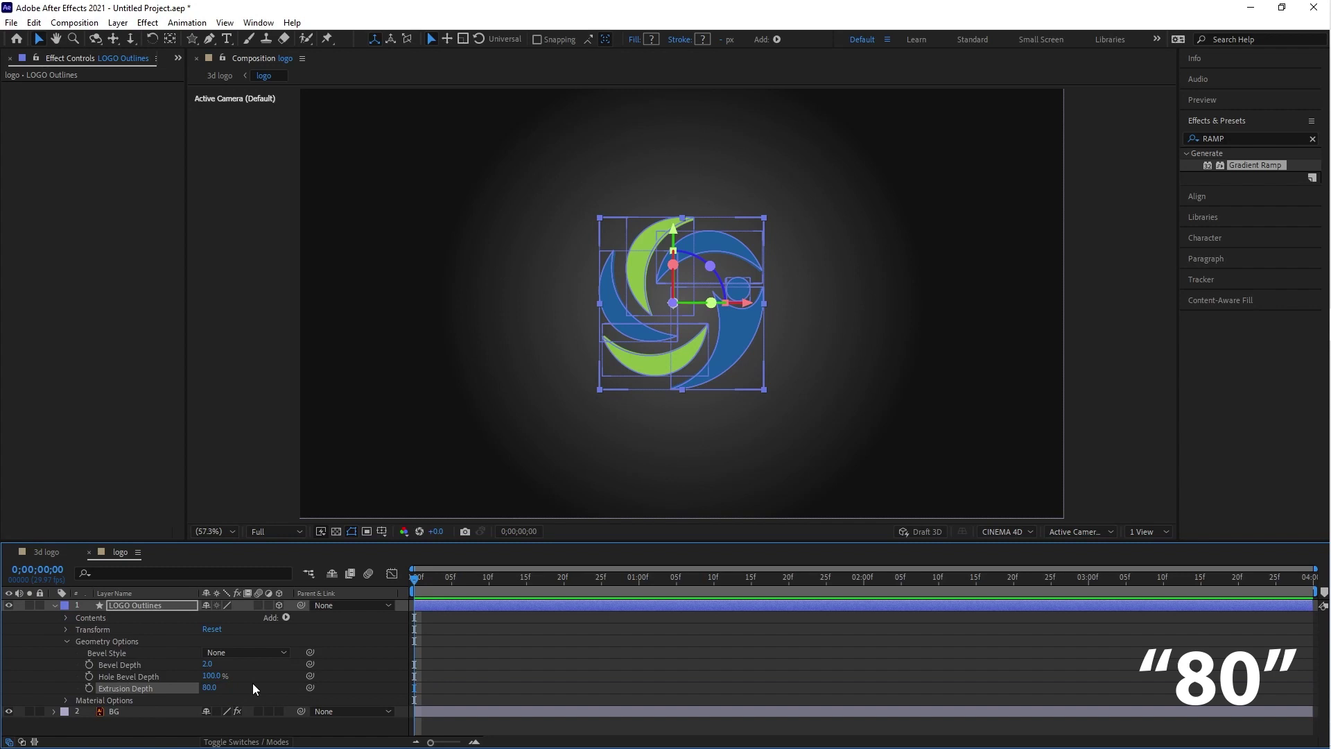
click(434, 664)
click(439, 606)
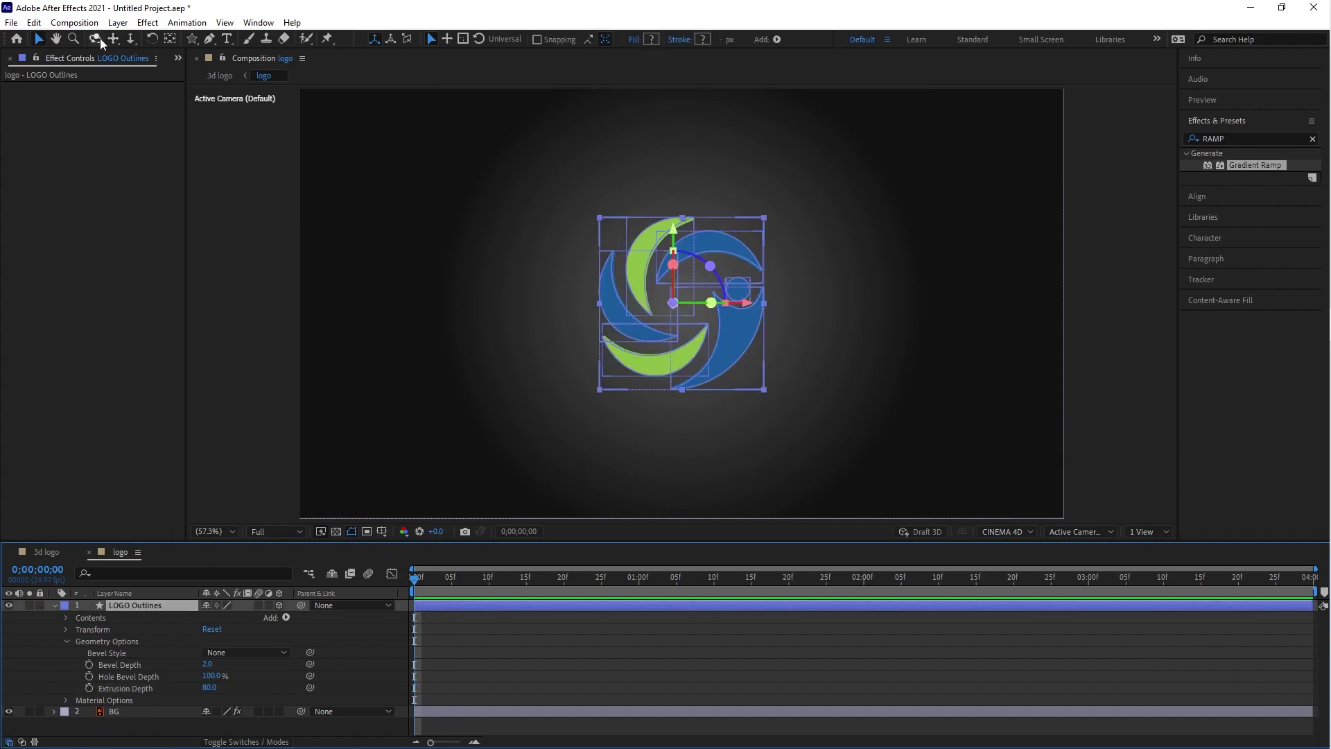
drag(100, 39, 150, 39)
Orbit around the extruded logo, then undo back to the front view.
drag(644, 365, 488, 615)
key(ctrl+z)
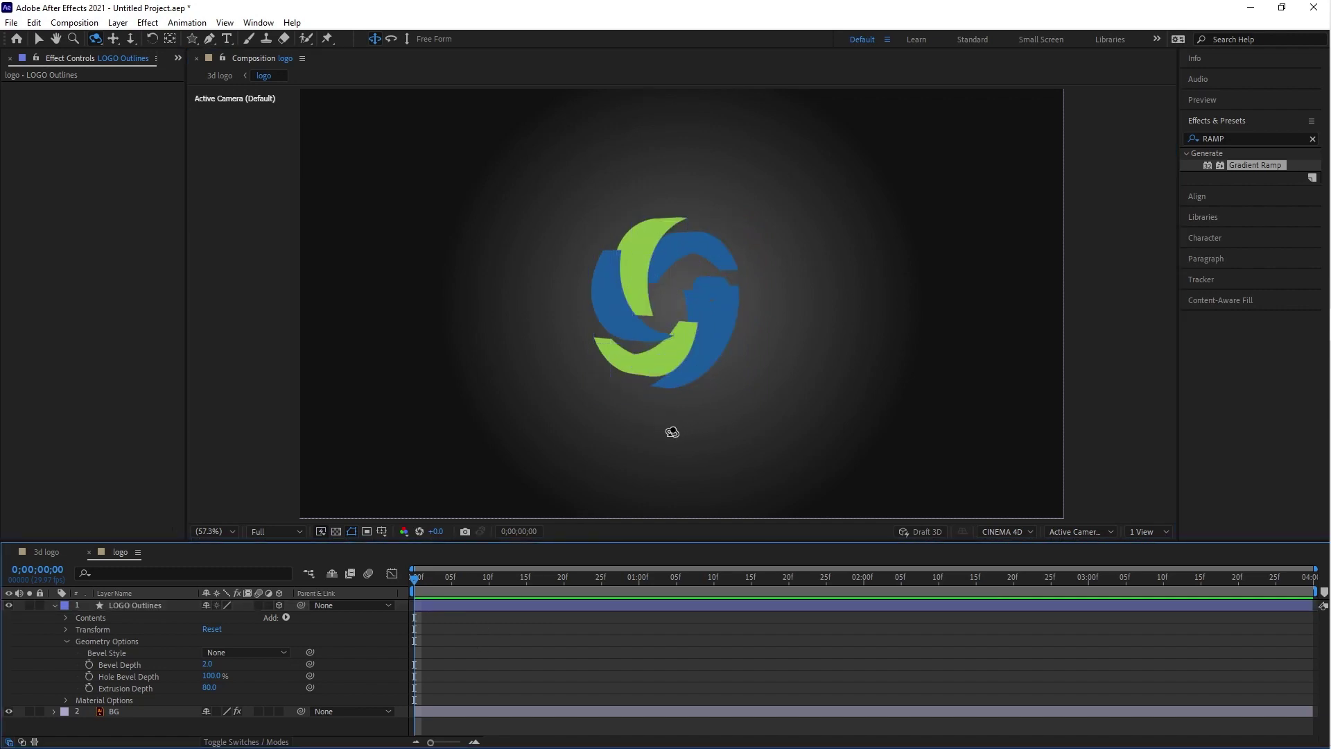
click(118, 23)
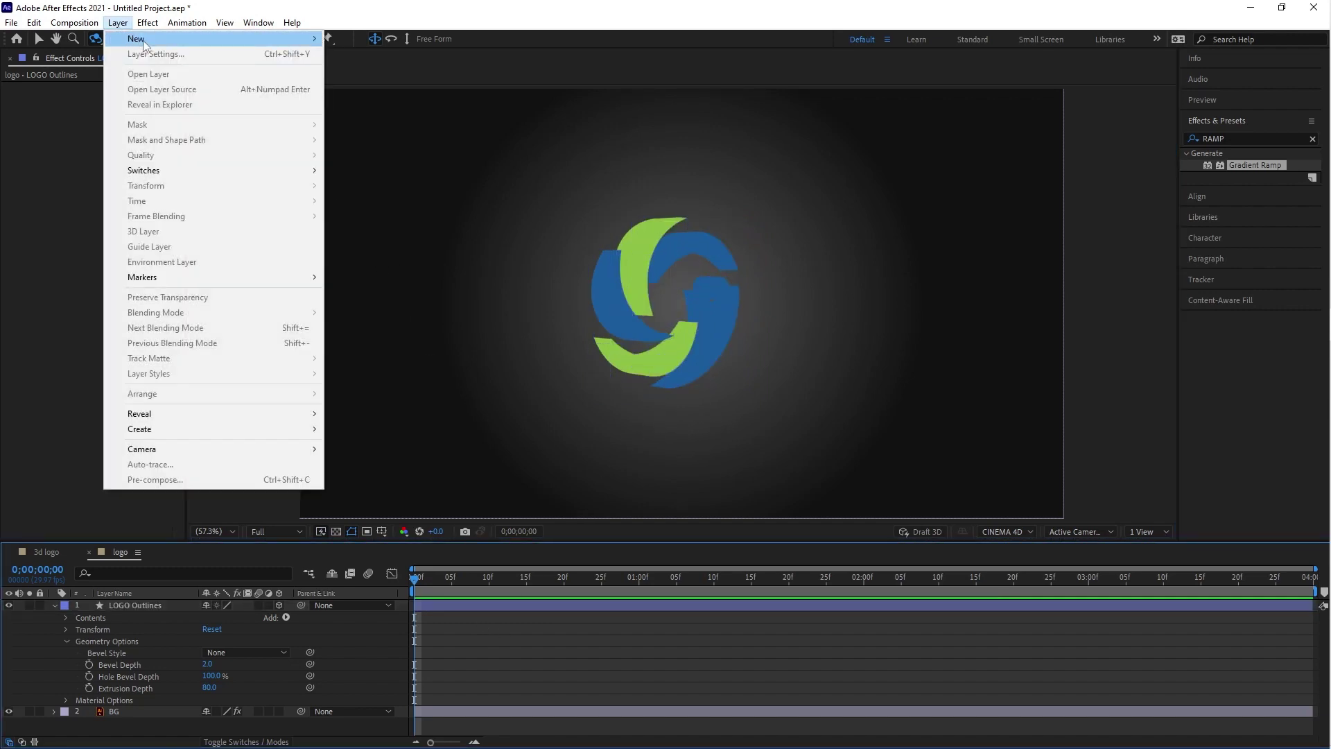
Add Spot Light 1 with default settings: 200% intensity and a 90° cone angle.
mouse_move(144, 45)
click(384, 67)
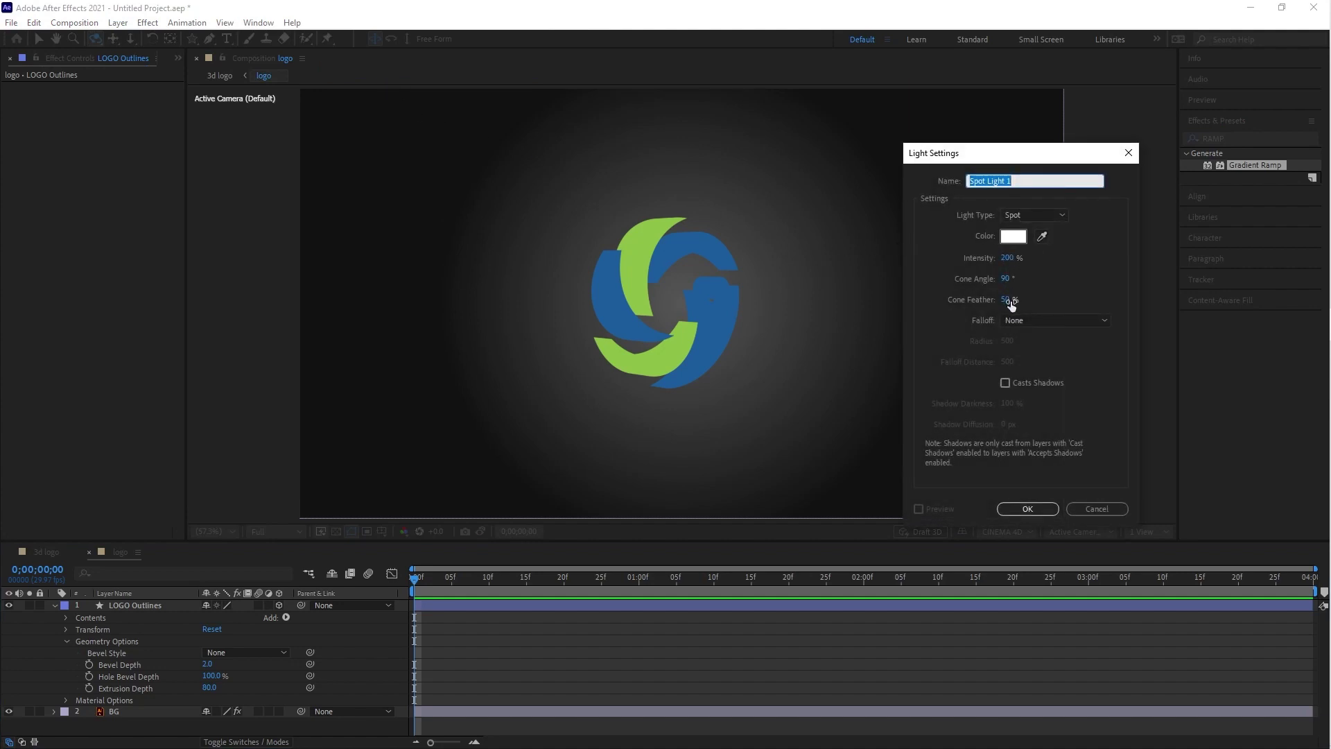
click(1028, 509)
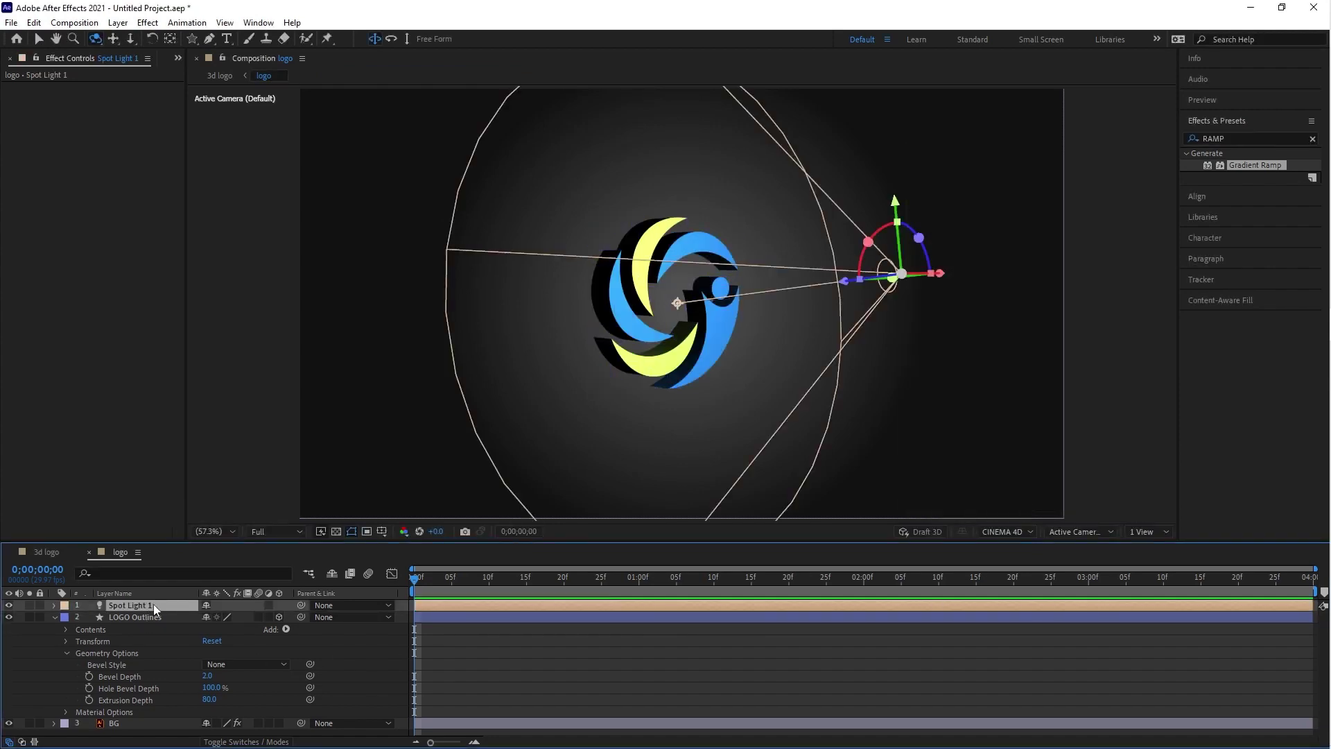
Move Spot Light 1's Position to 607.0, 144.0, -666.7 above and left of the logo.
key(p)
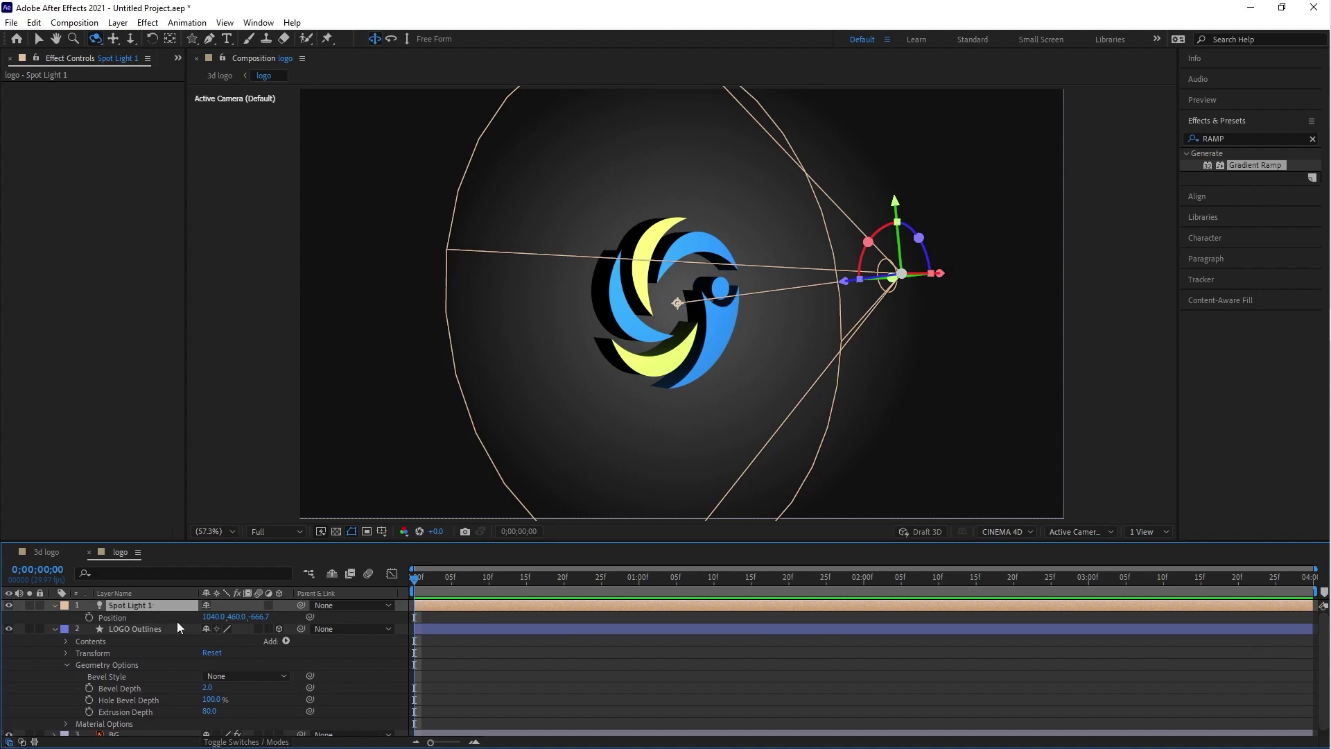
drag(211, 616, 76, 622)
drag(210, 619, 323, 618)
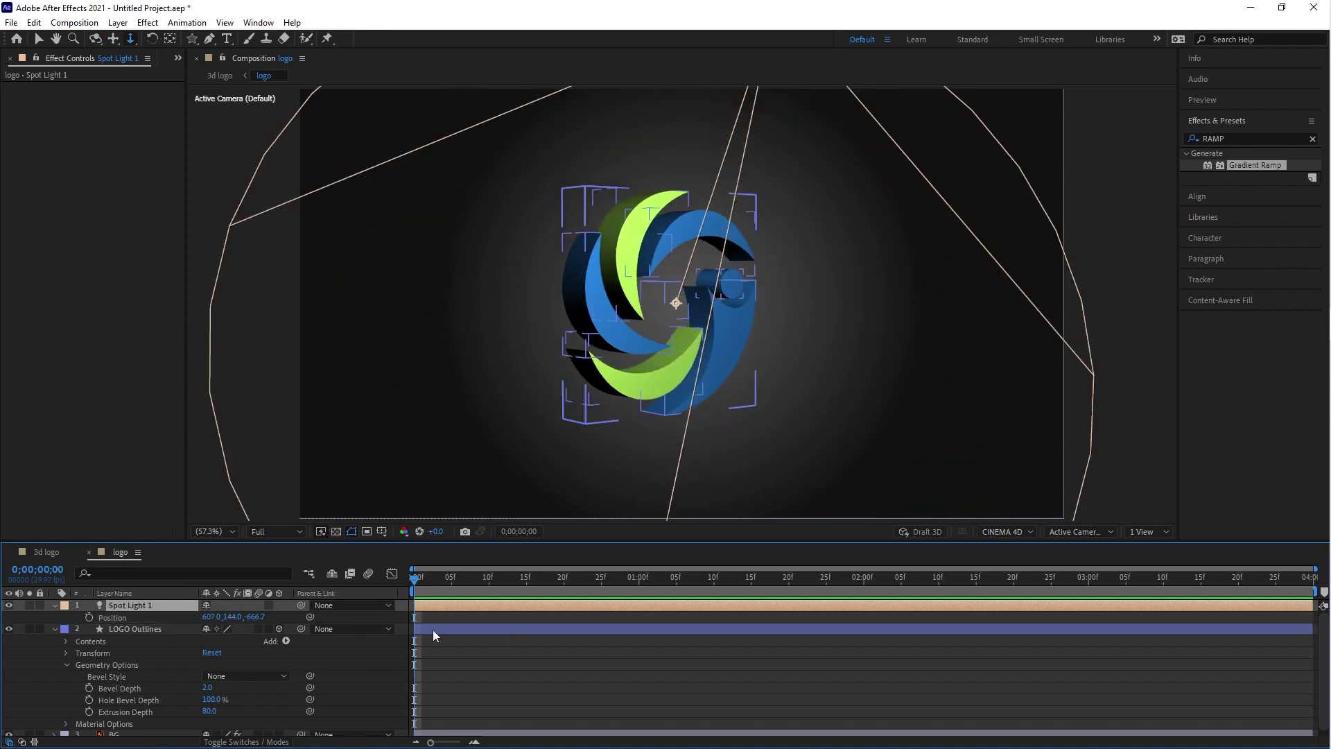
click(178, 631)
Add a starting Y Rotation keyframe at 0 on the LOGO Outlines layer.
drag(184, 545, 159, 489)
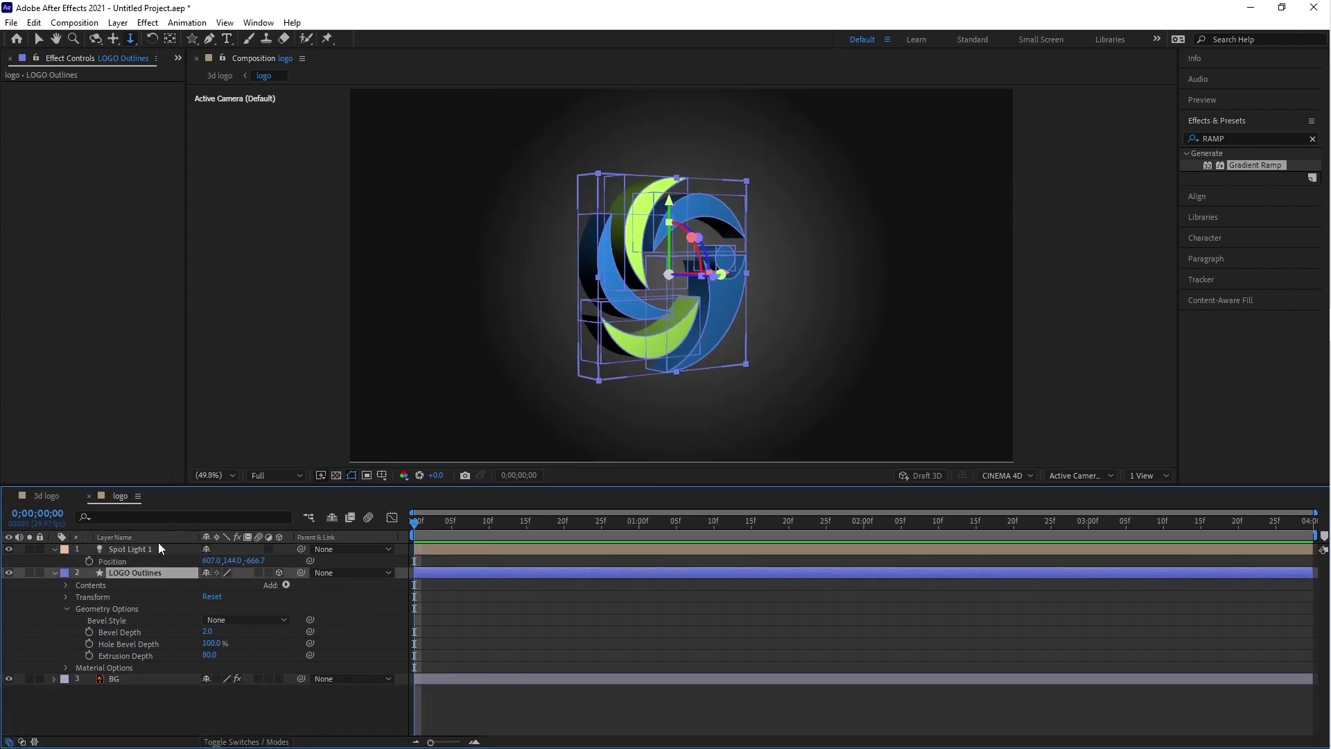
key(r)
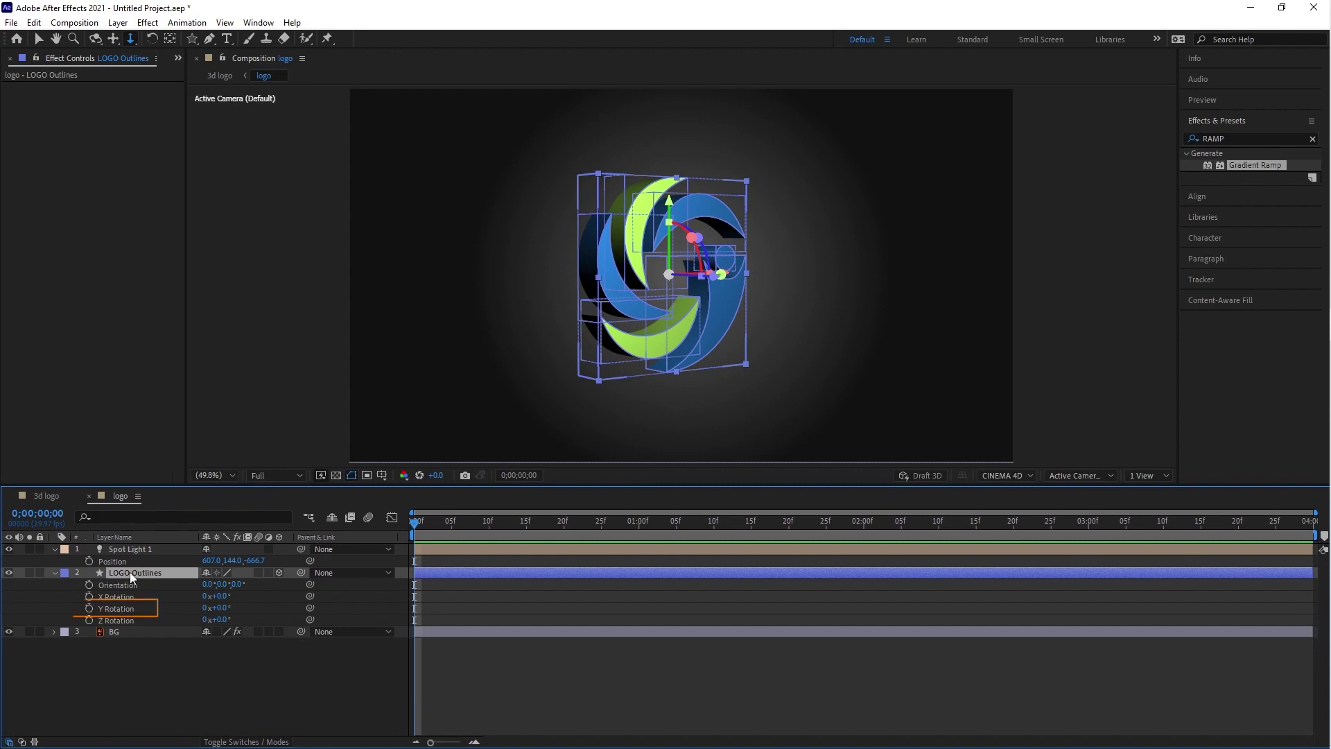
click(89, 607)
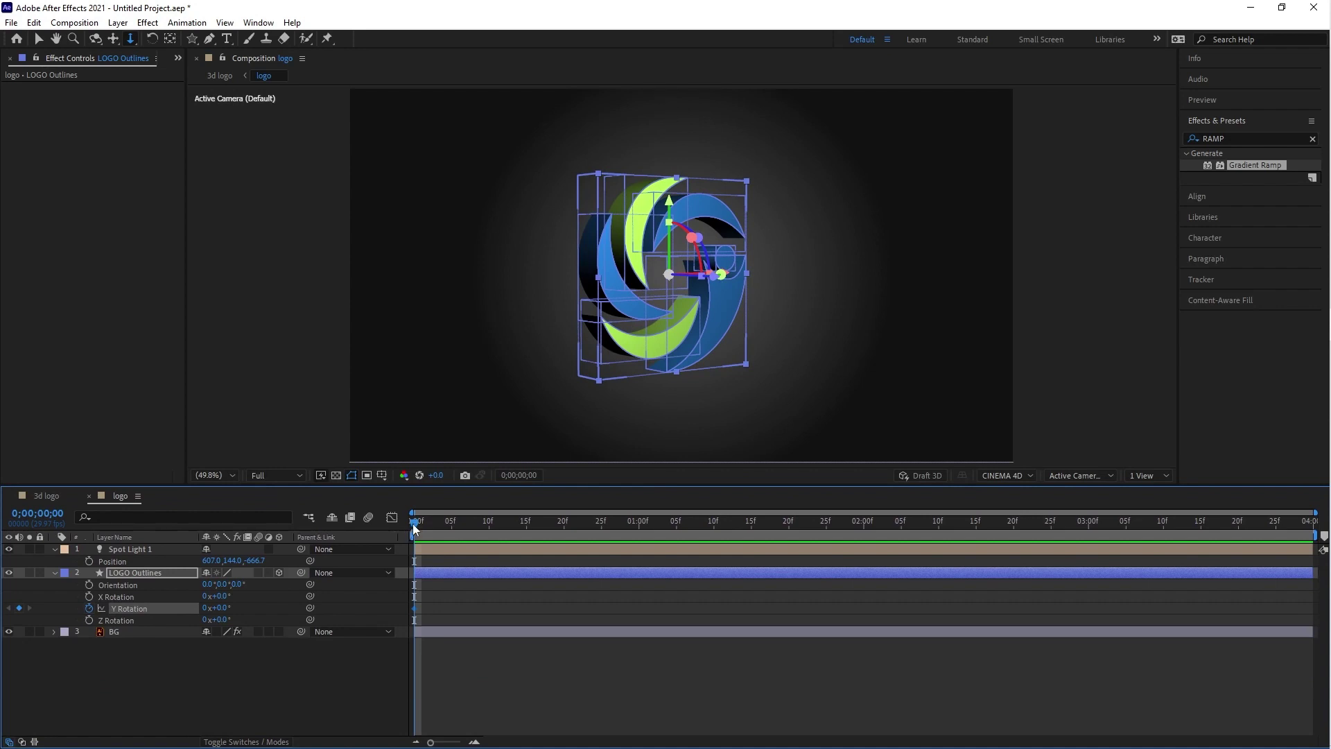
At the last frame, set Y Rotation to 1 revolution and make both keyframes auto-bezier.
drag(414, 528, 1308, 546)
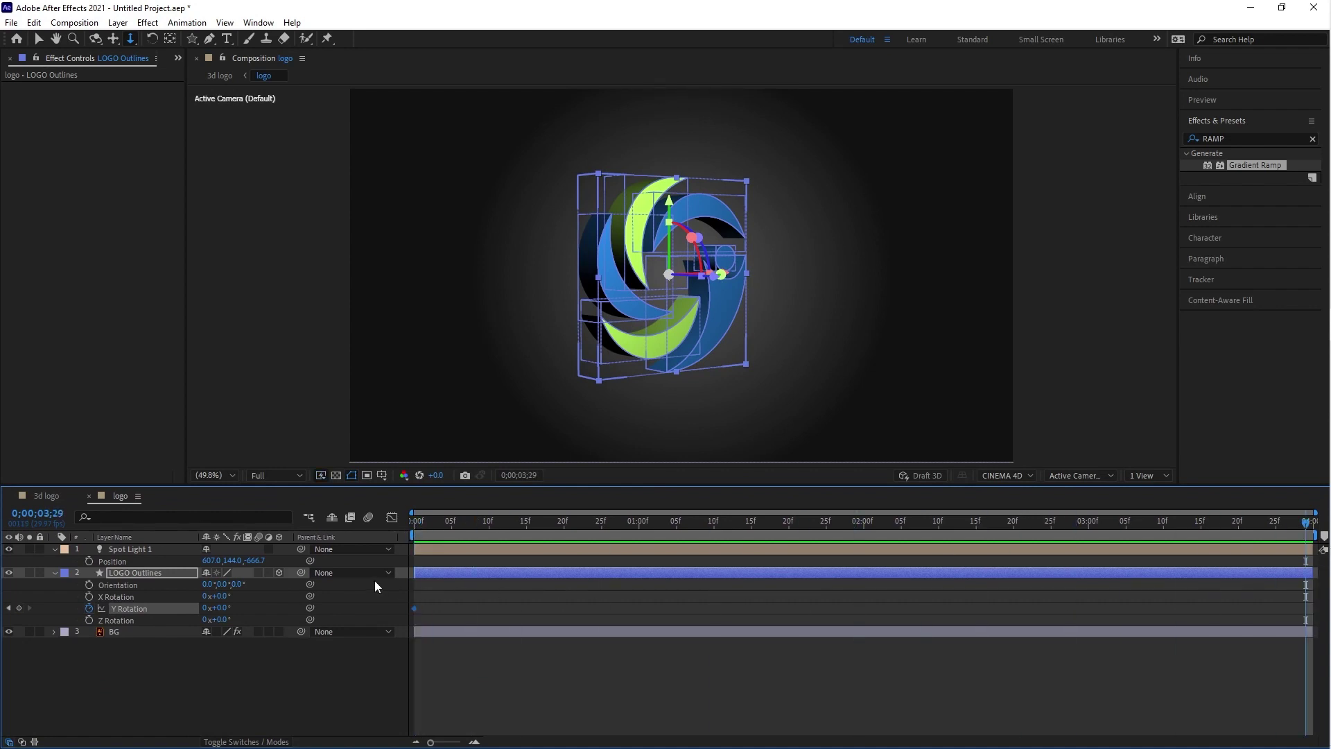
click(206, 607)
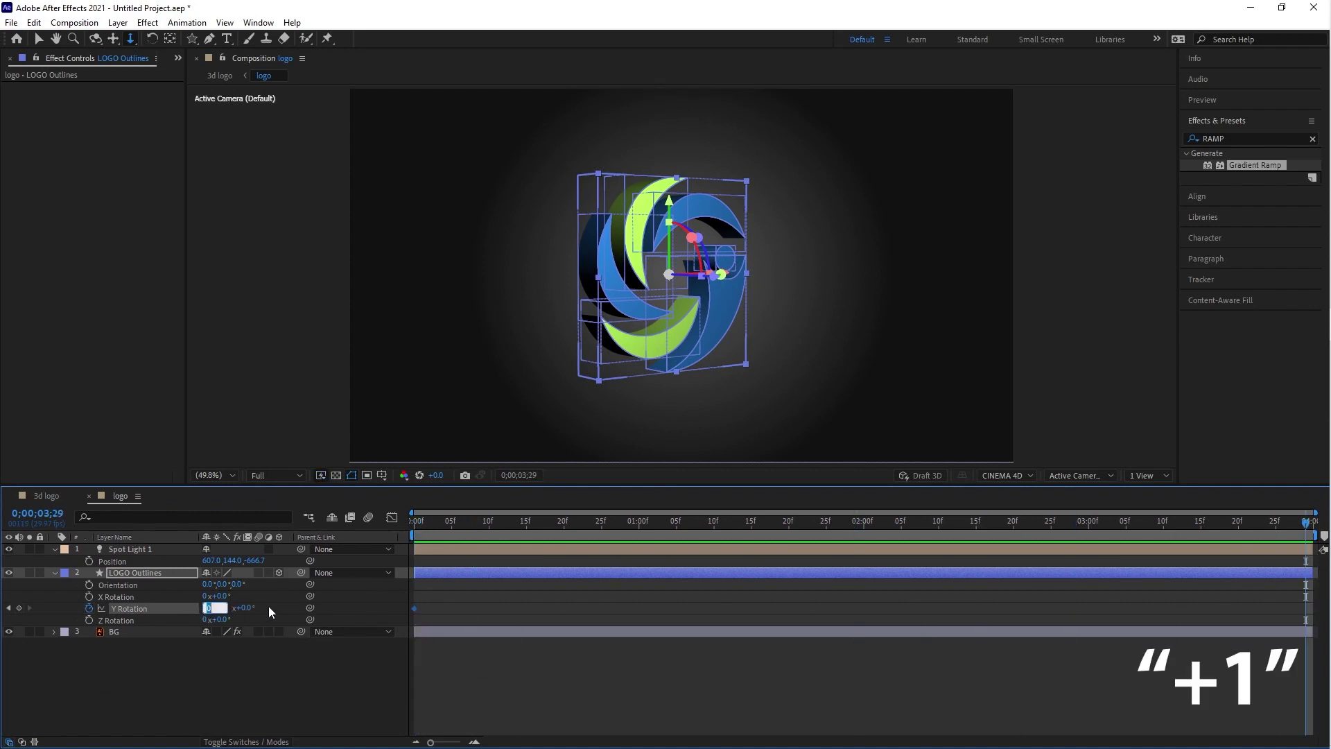
text(1)
key(Return)
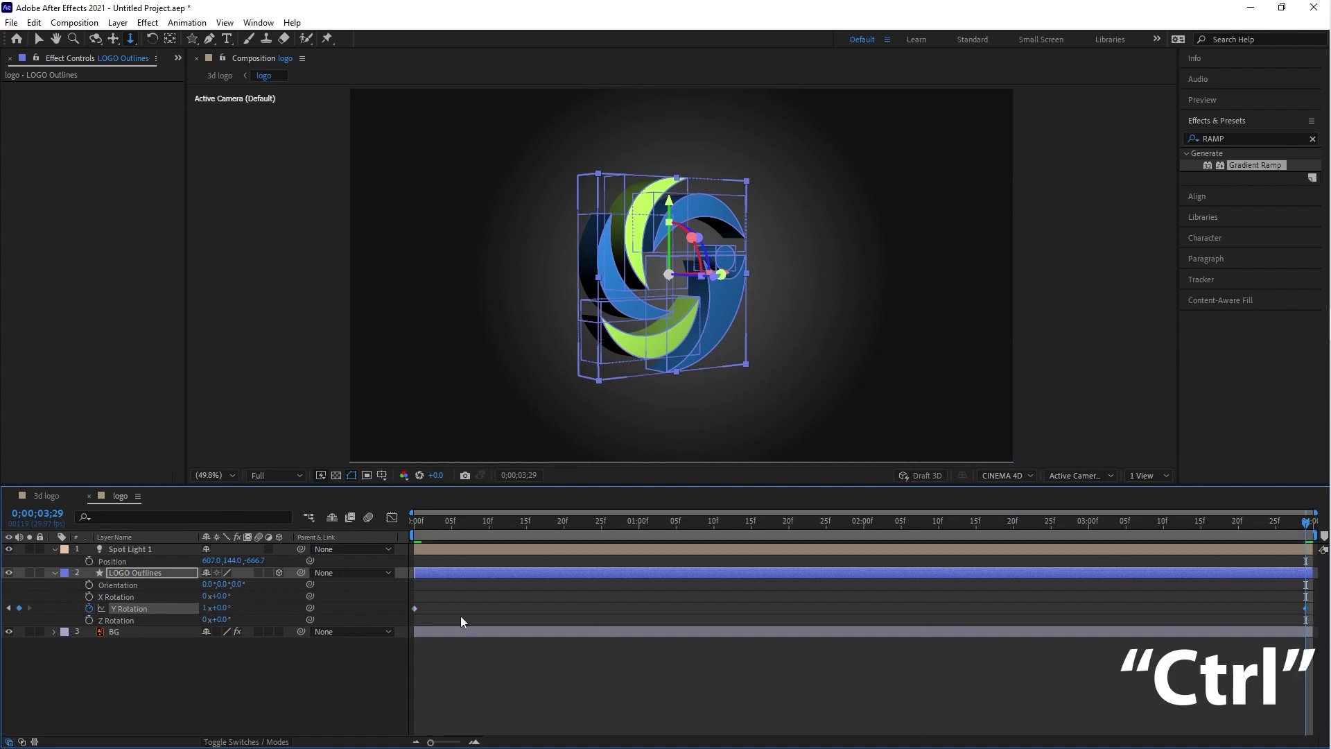
ctrl+click(414, 608)
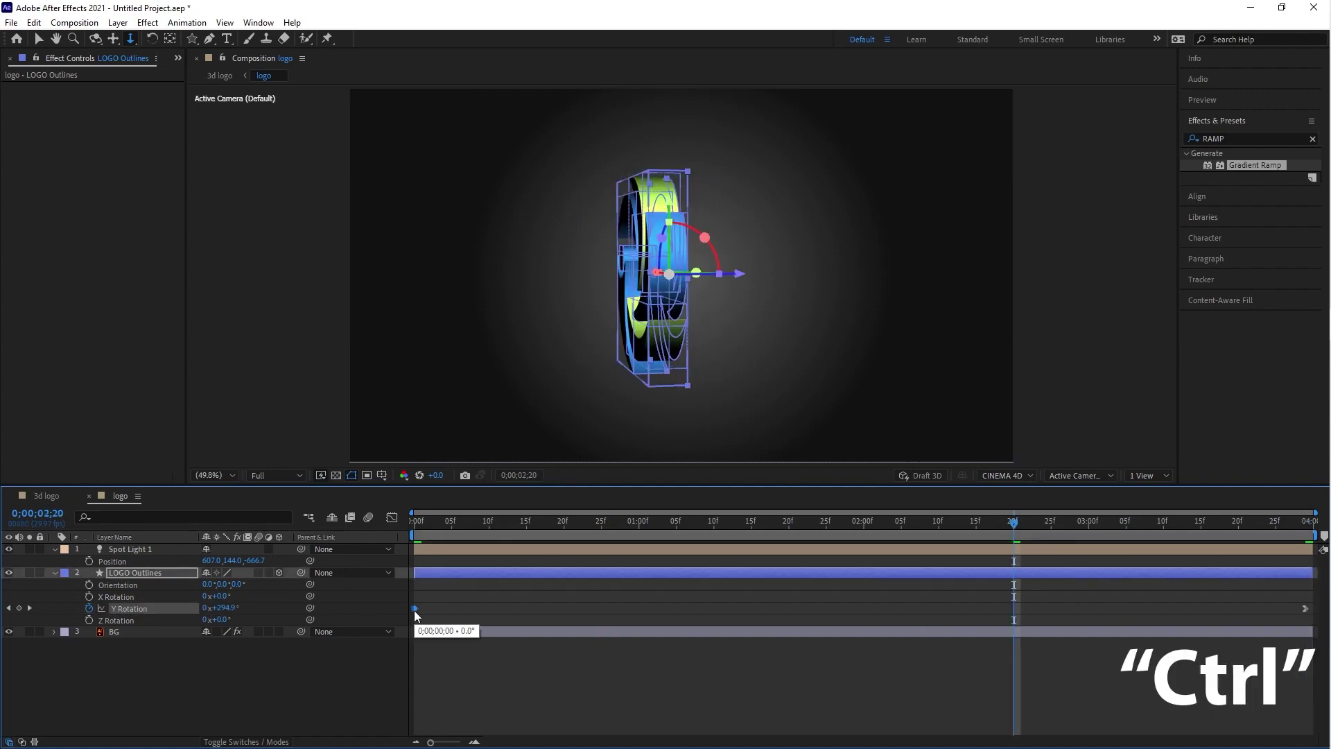
ctrl+click(1305, 609)
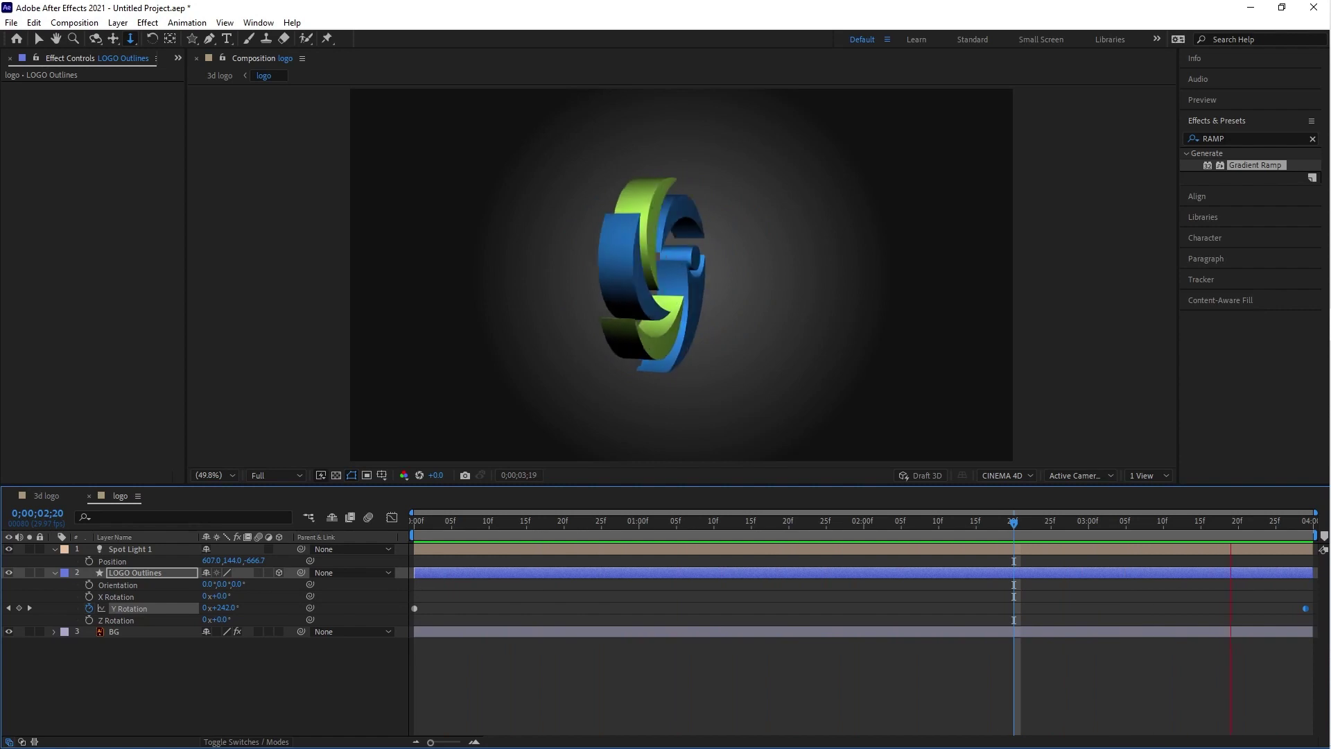
Preview the full Y-axis spin of the extruded, spot-lit logo.
key(space)
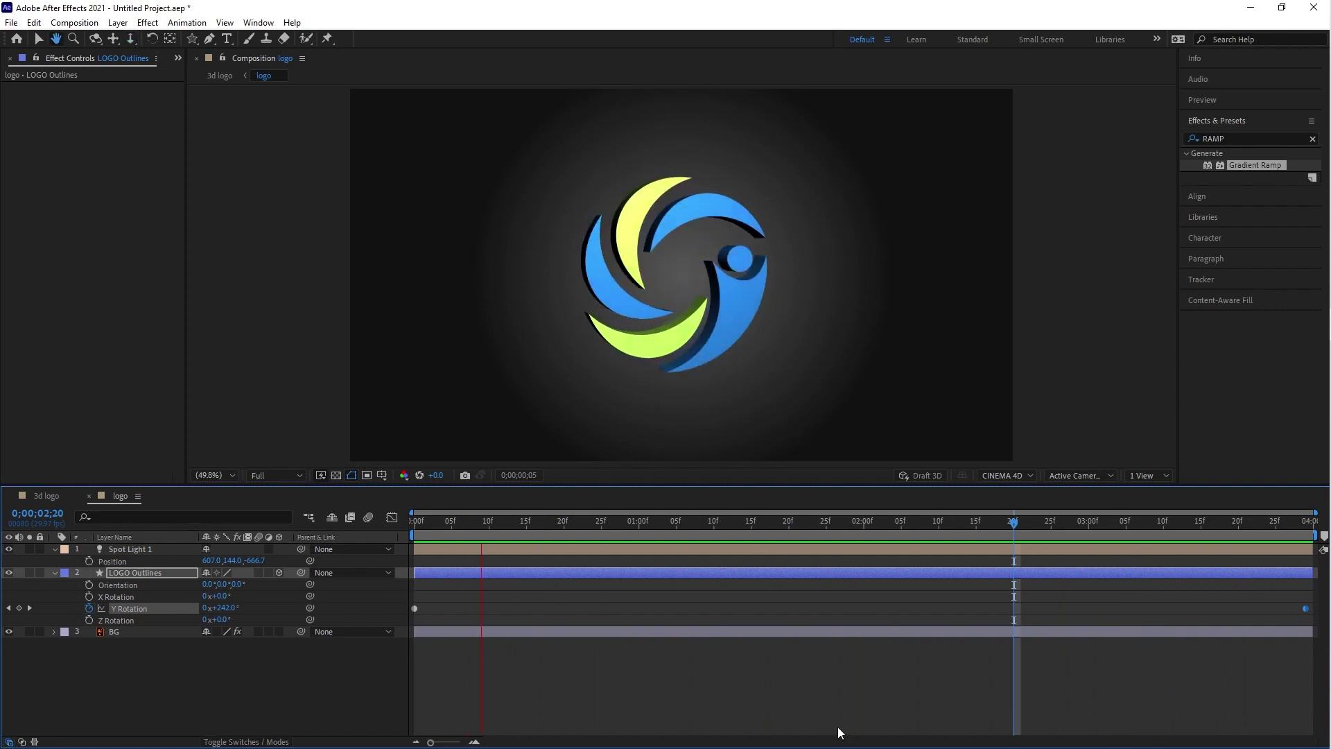